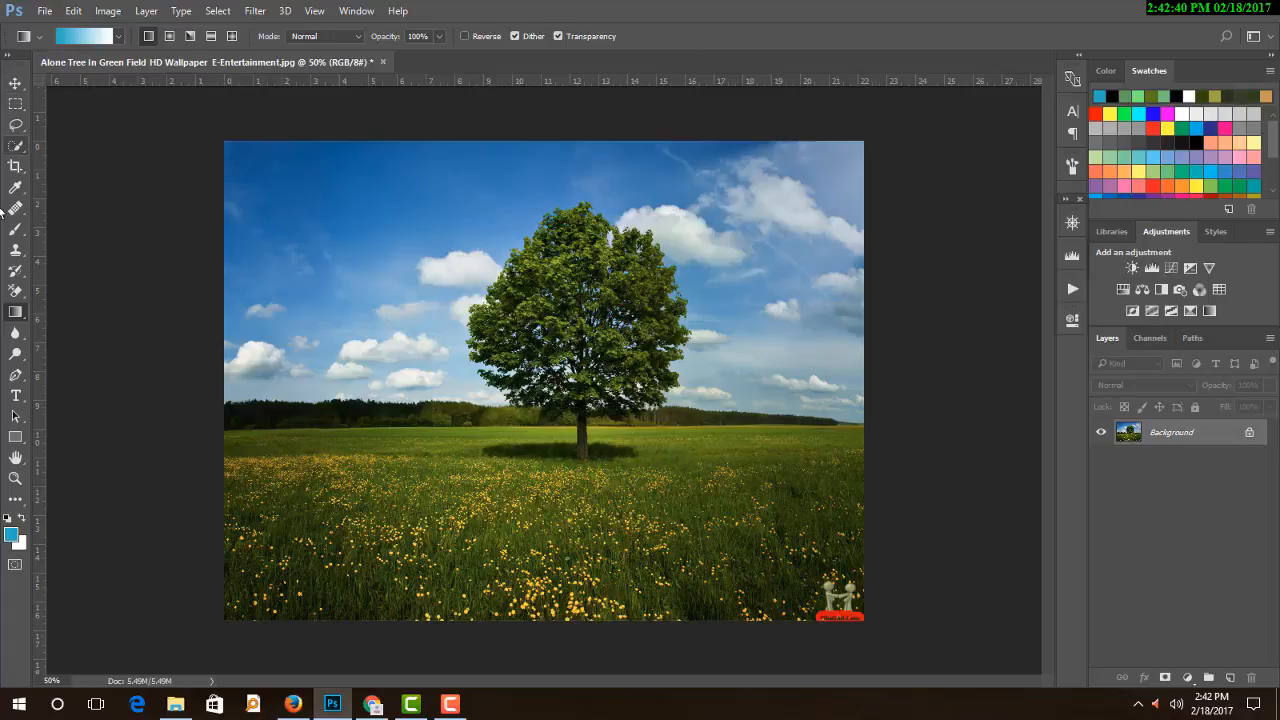
click(14, 88)
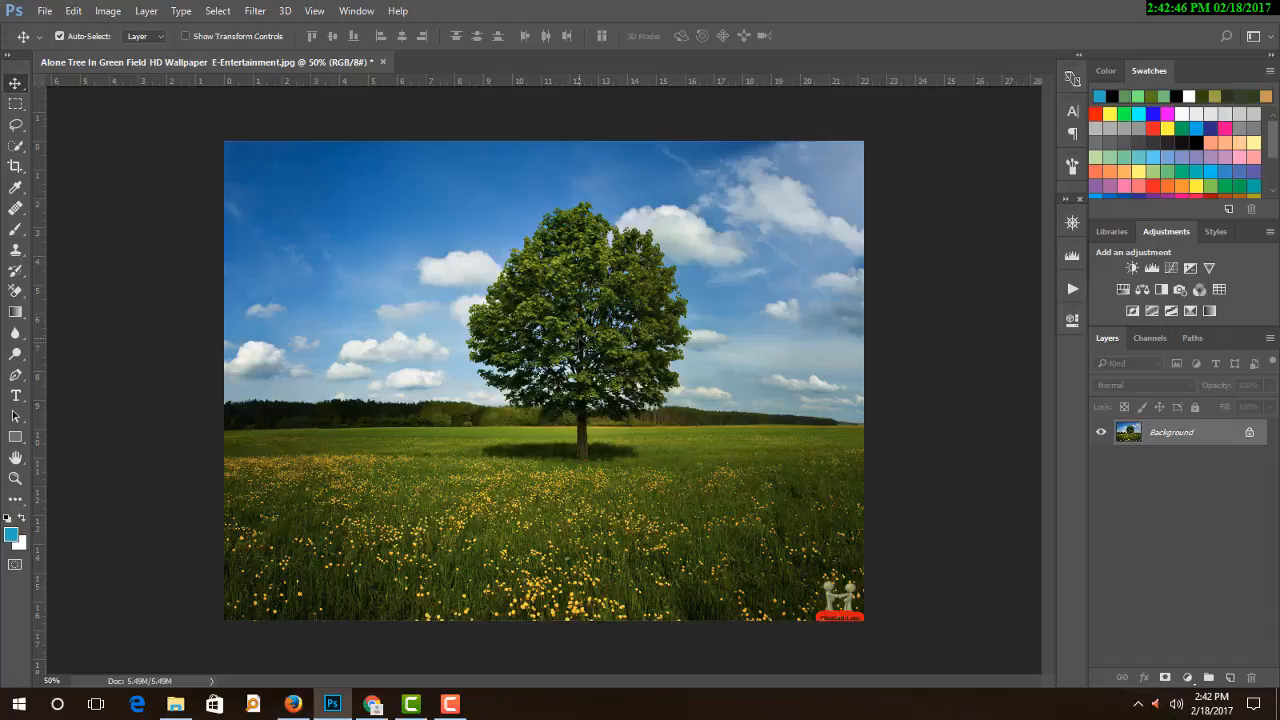
click(22, 517)
click(22, 517)
click(15, 106)
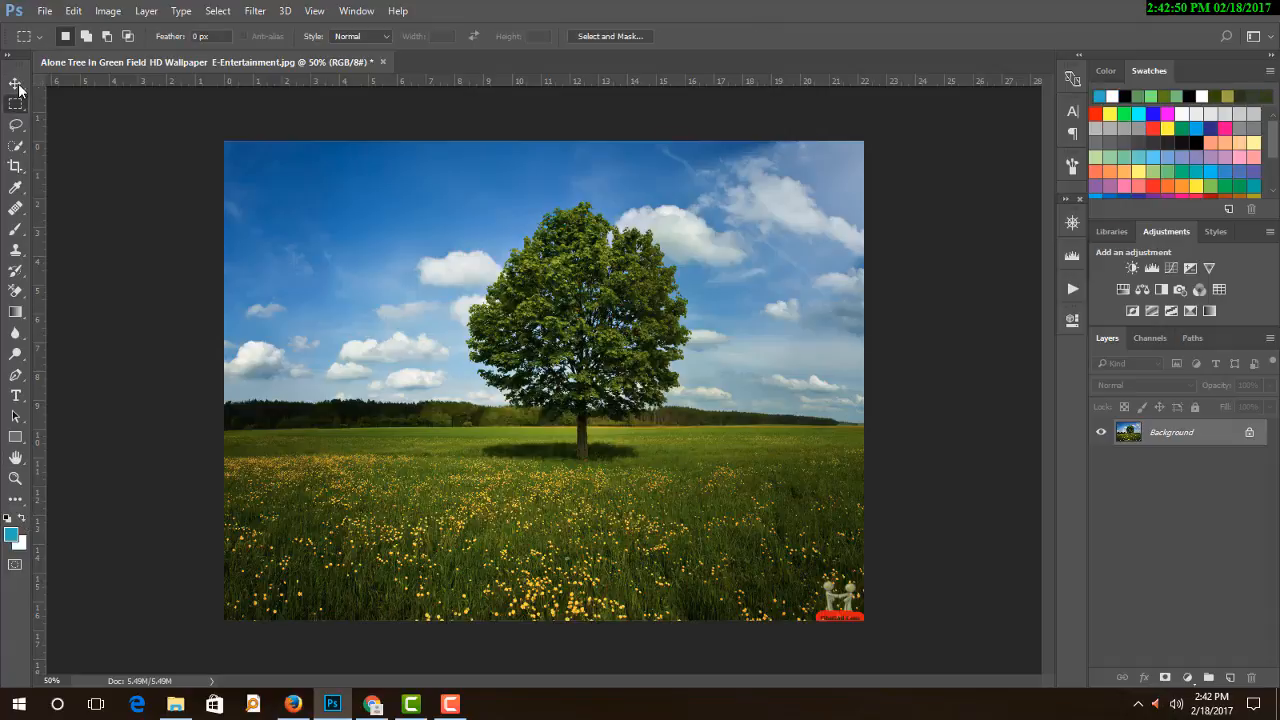
Duplicate the Background layer and hide the original, keeping the copy active with the Move tool
click(15, 83)
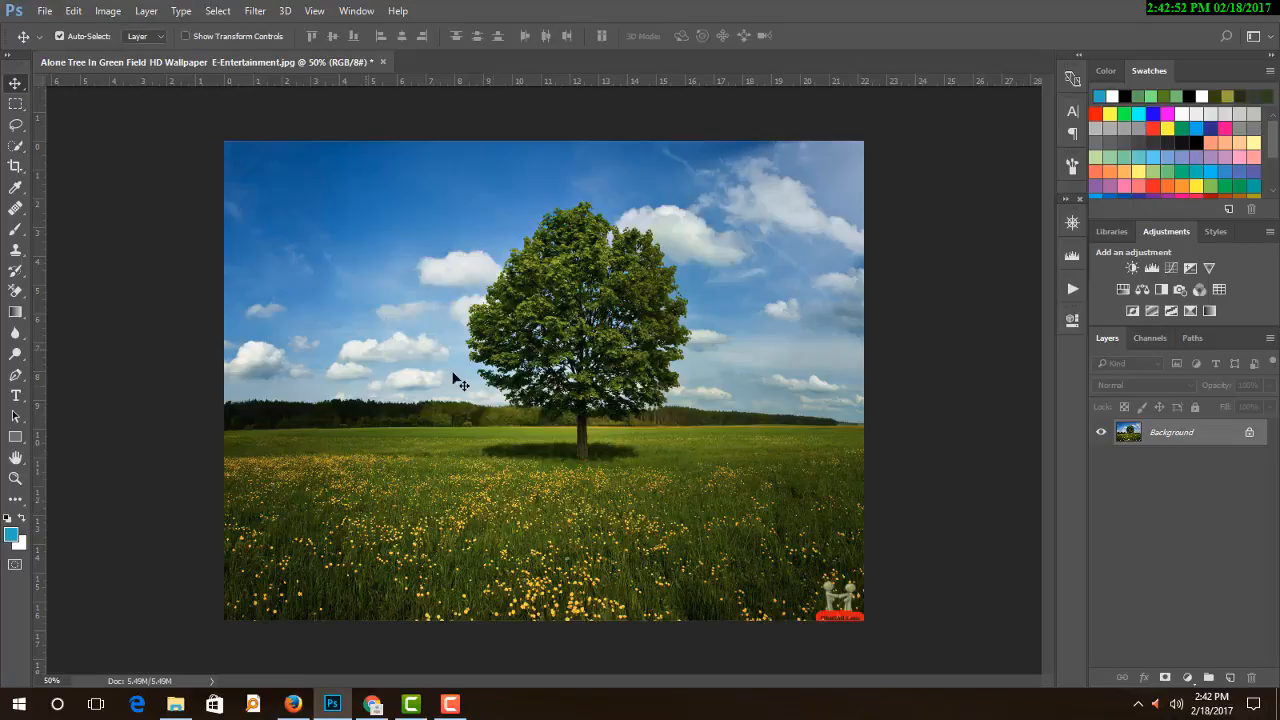
ctrl+click(499, 352)
key(ctrl+j)
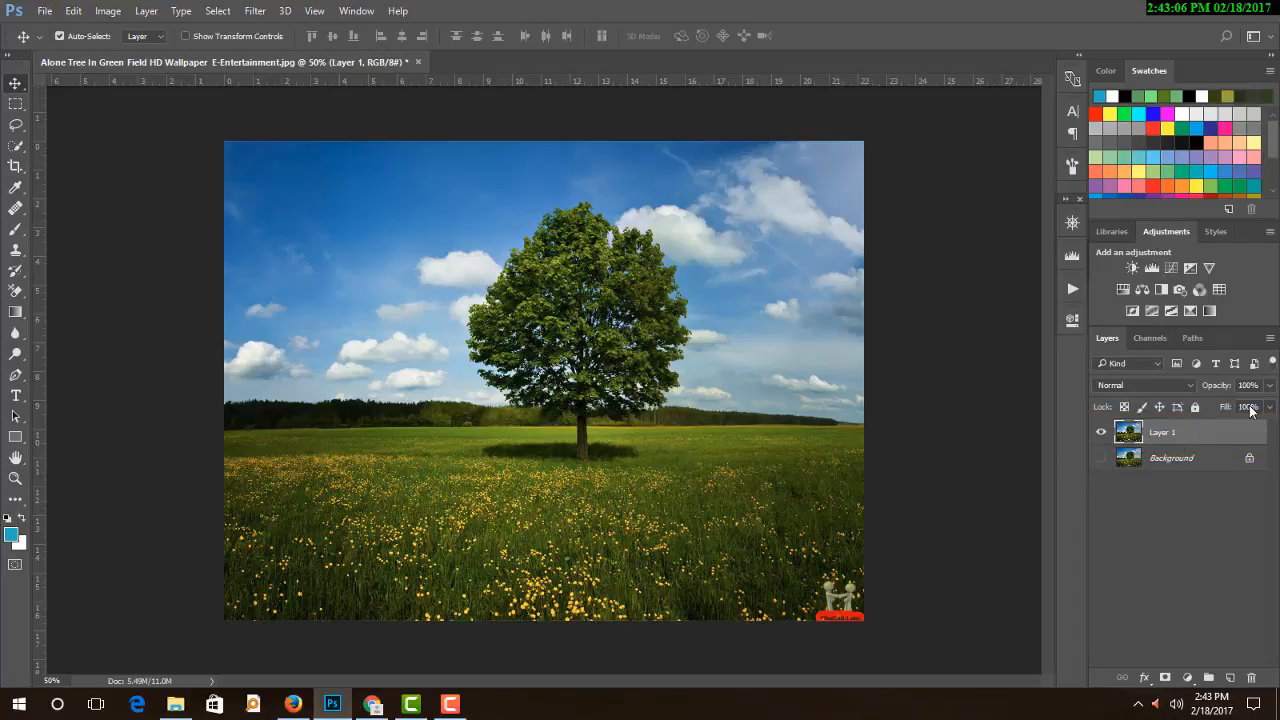
Draw a loose Lasso selection just above the horizon, around the tree crown and enclosing the whole field below
click(16, 124)
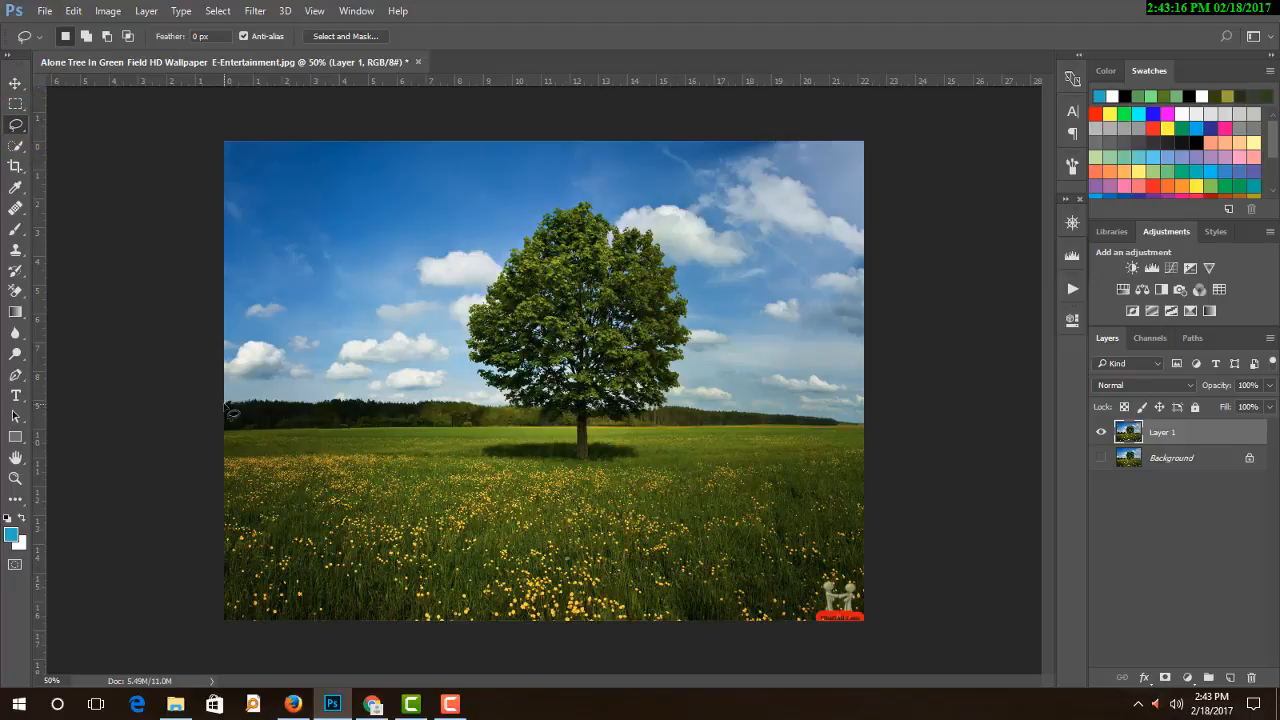
mouse_move(230, 410)
mouse_down()
mouse_move(442, 408)
mouse_move(373, 405)
mouse_up()
key(Return)
mouse_move(226, 399)
mouse_down()
mouse_move(499, 399)
mouse_move(463, 349)
mouse_move(465, 294)
mouse_move(494, 258)
mouse_up()
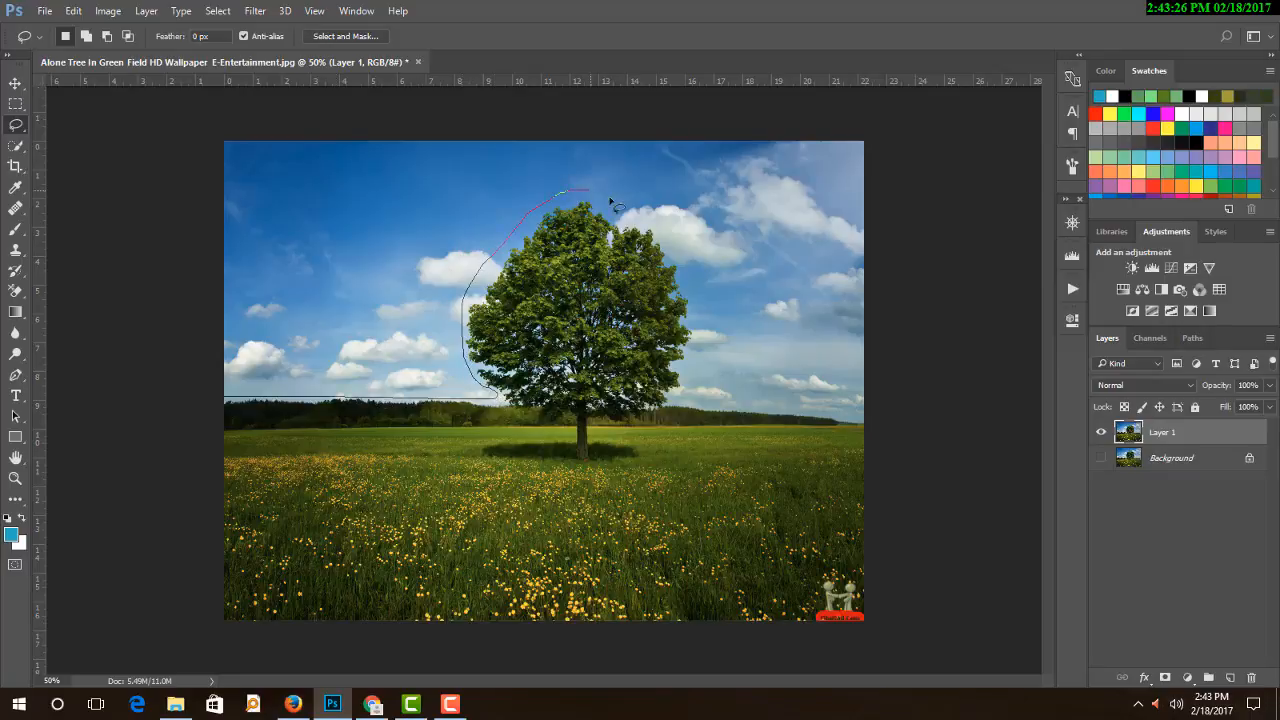
drag(611, 202, 668, 250)
mouse_move(697, 318)
mouse_down()
mouse_move(694, 372)
mouse_move(673, 405)
mouse_move(863, 416)
mouse_move(902, 654)
mouse_move(199, 659)
mouse_move(194, 403)
mouse_up()
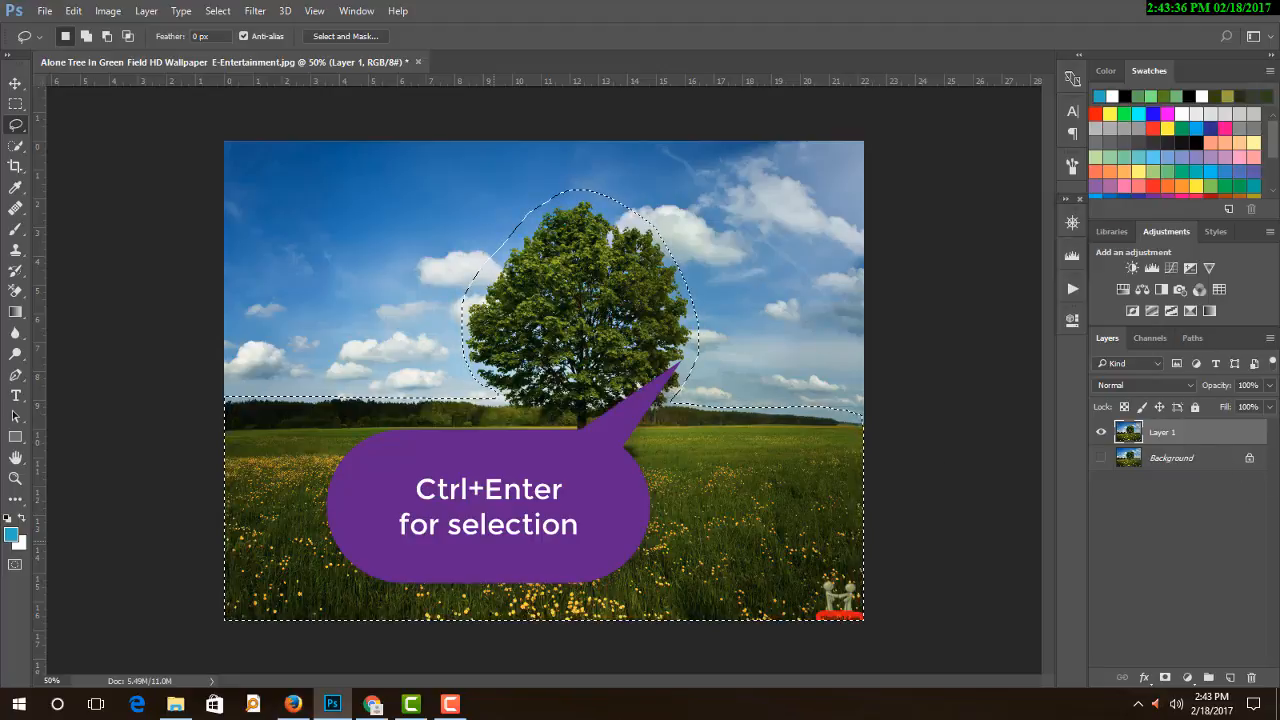
Copy the selected tree and field to a new layer and hide Layer 1 beneath it
key(ctrl+j)
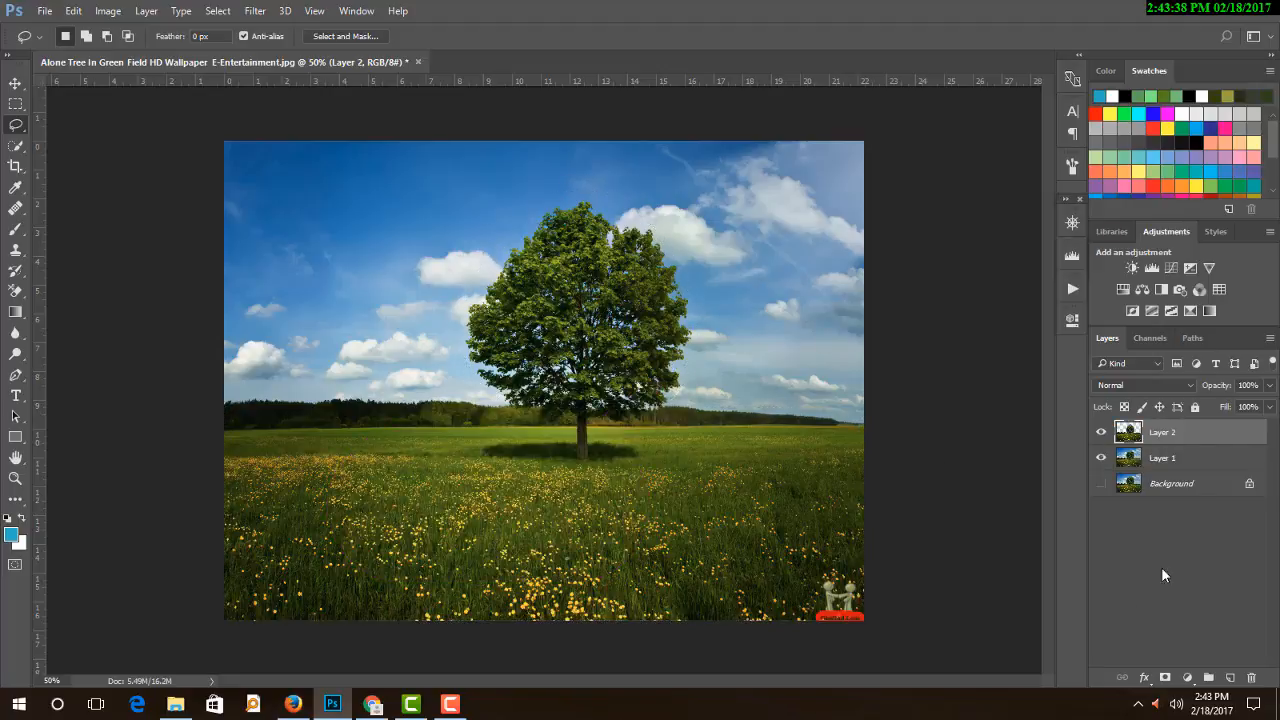
click(1101, 457)
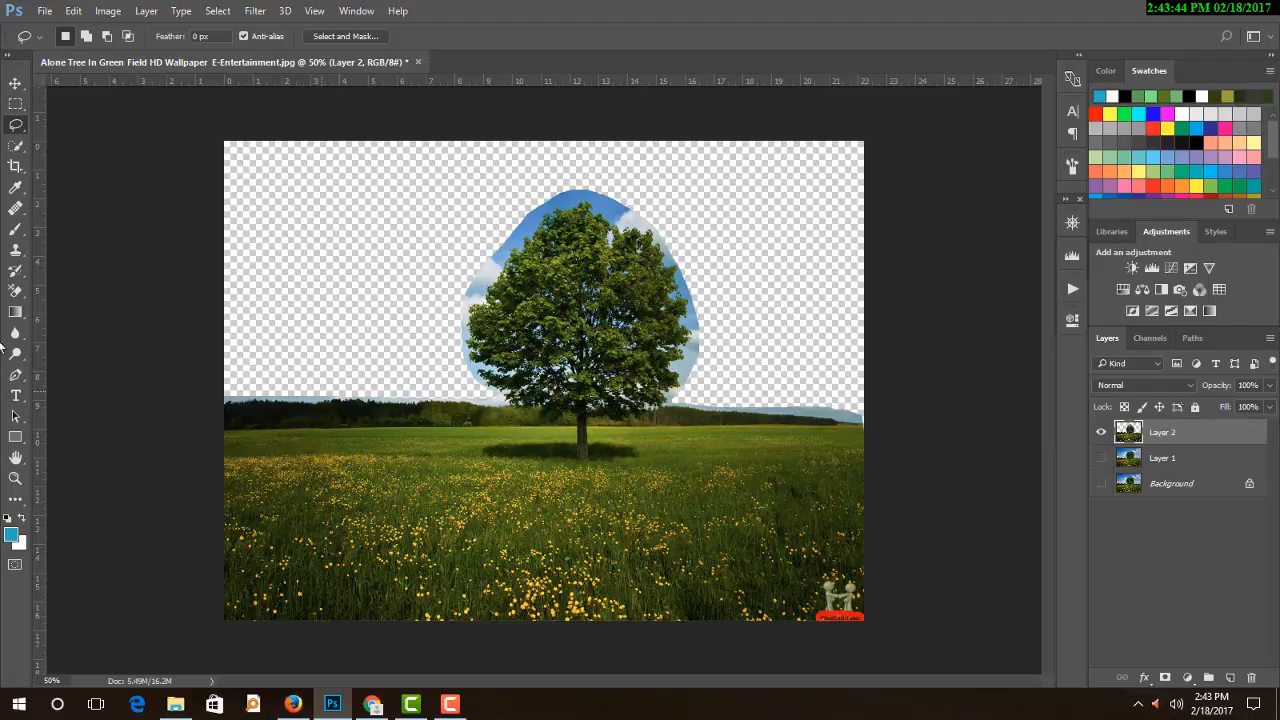
key(v)
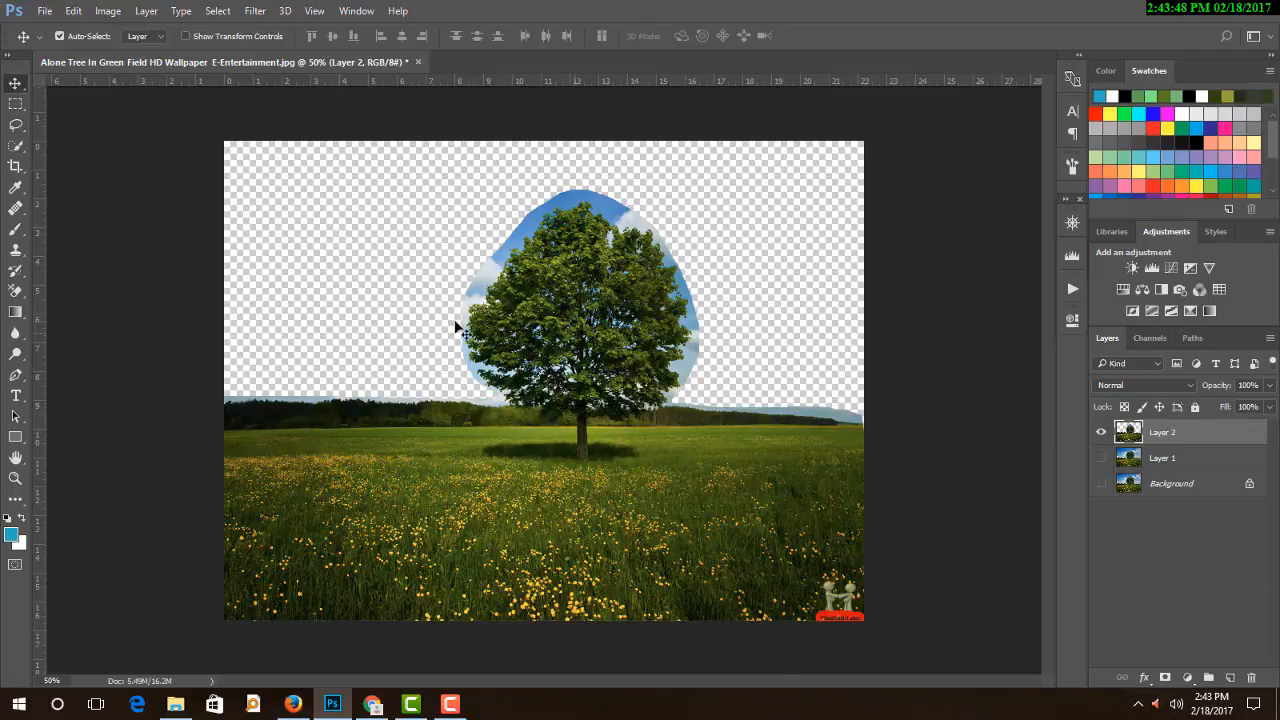
Isolate the Blue channel and duplicate it as a new channel
click(1150, 339)
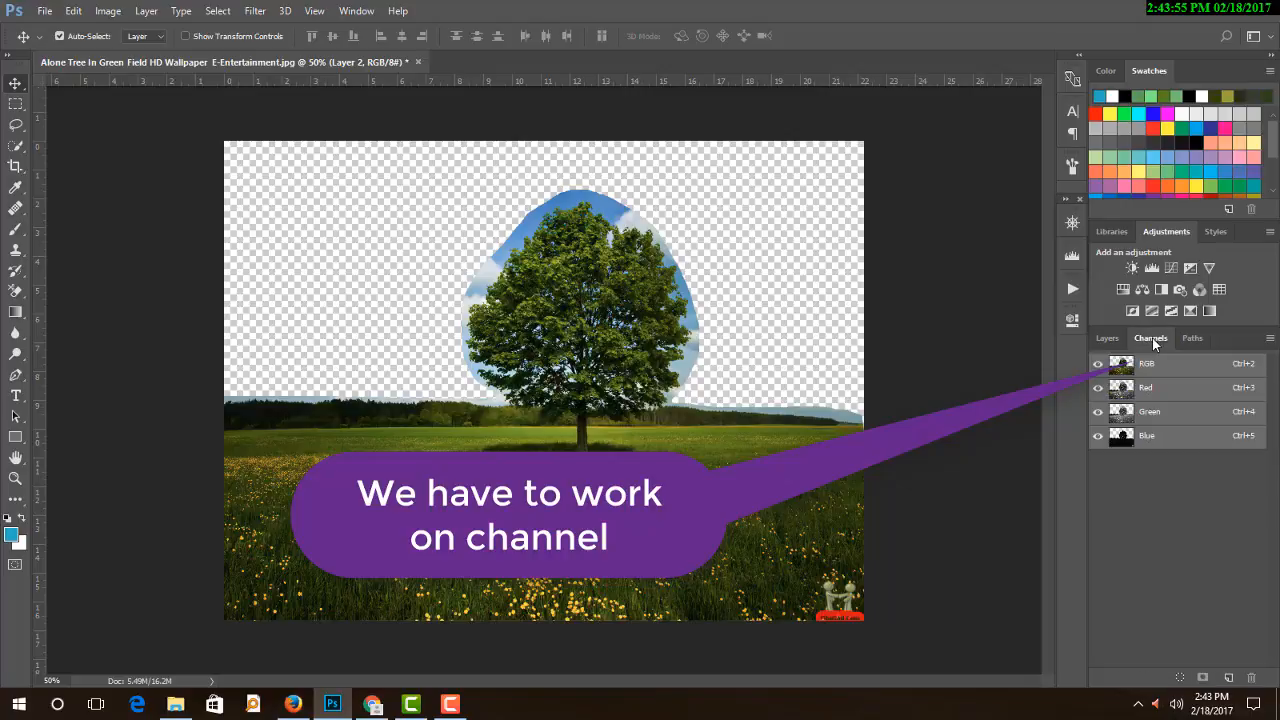
click(1141, 438)
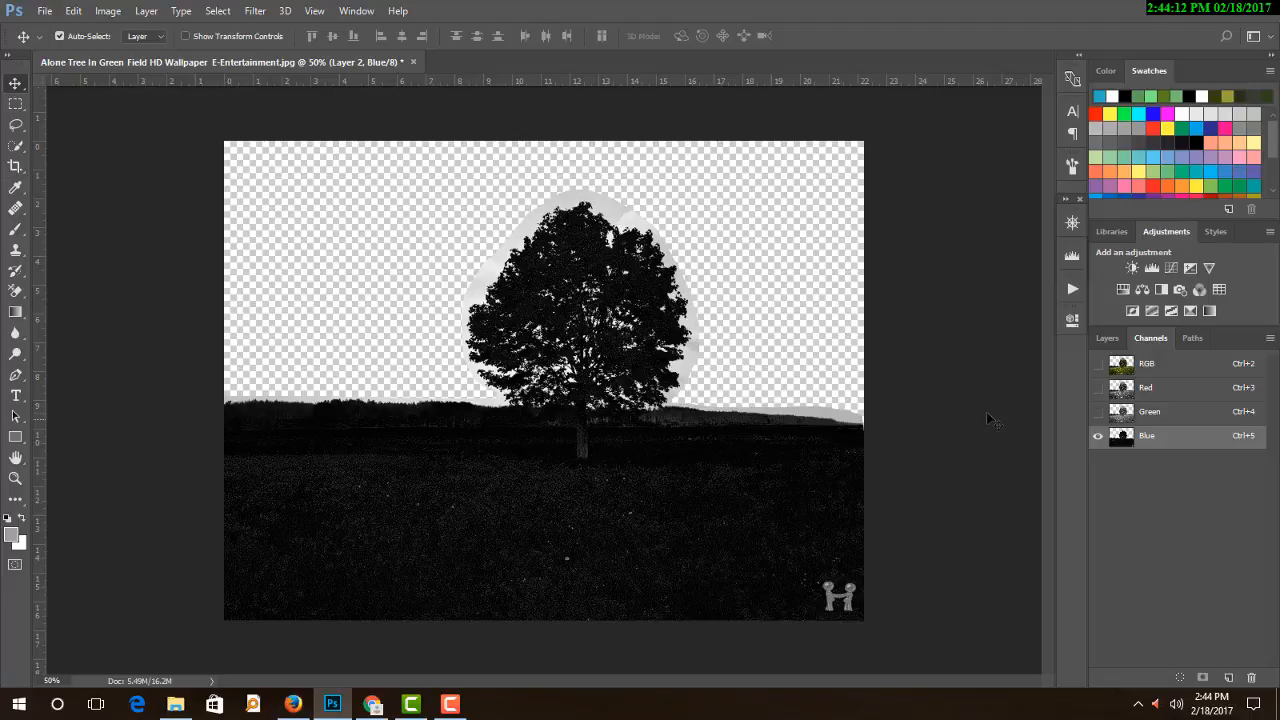
click(1163, 418)
click(1163, 439)
drag(1176, 446, 1229, 677)
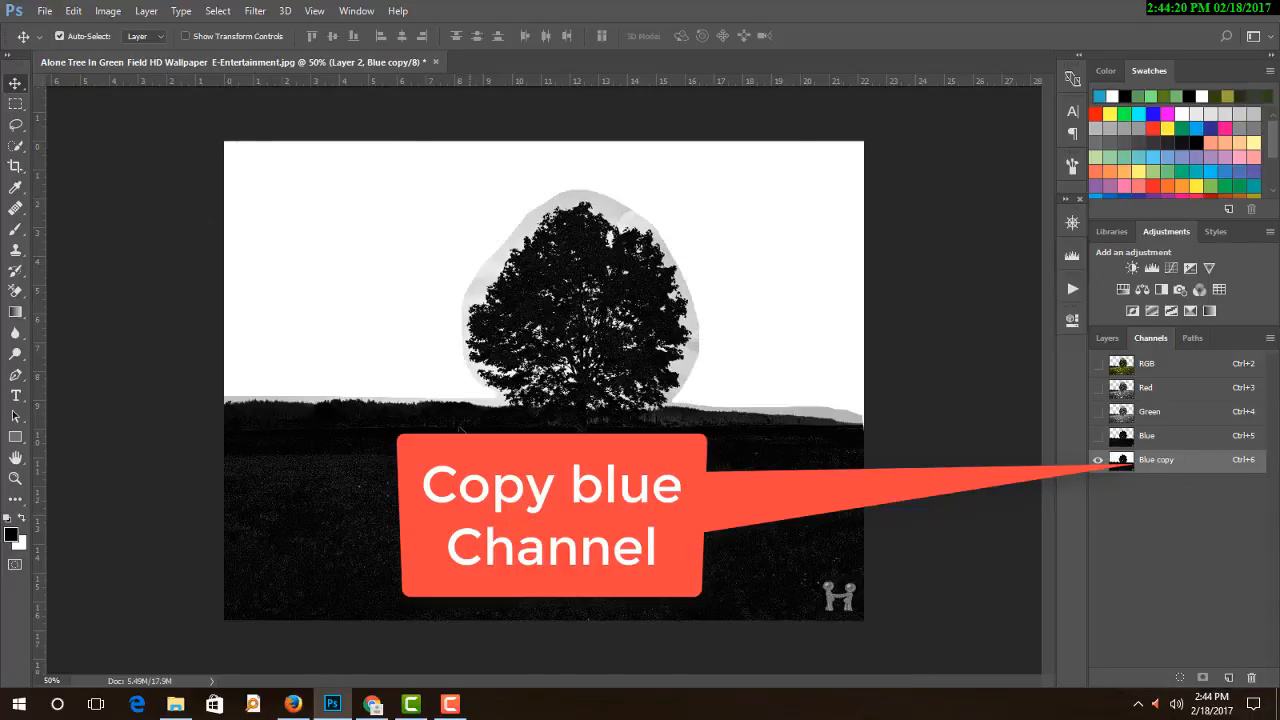
Apply Levels to the Blue copy channel with a shadow input of 17 and a midtone value of 0.83
key(ctrl+plus)
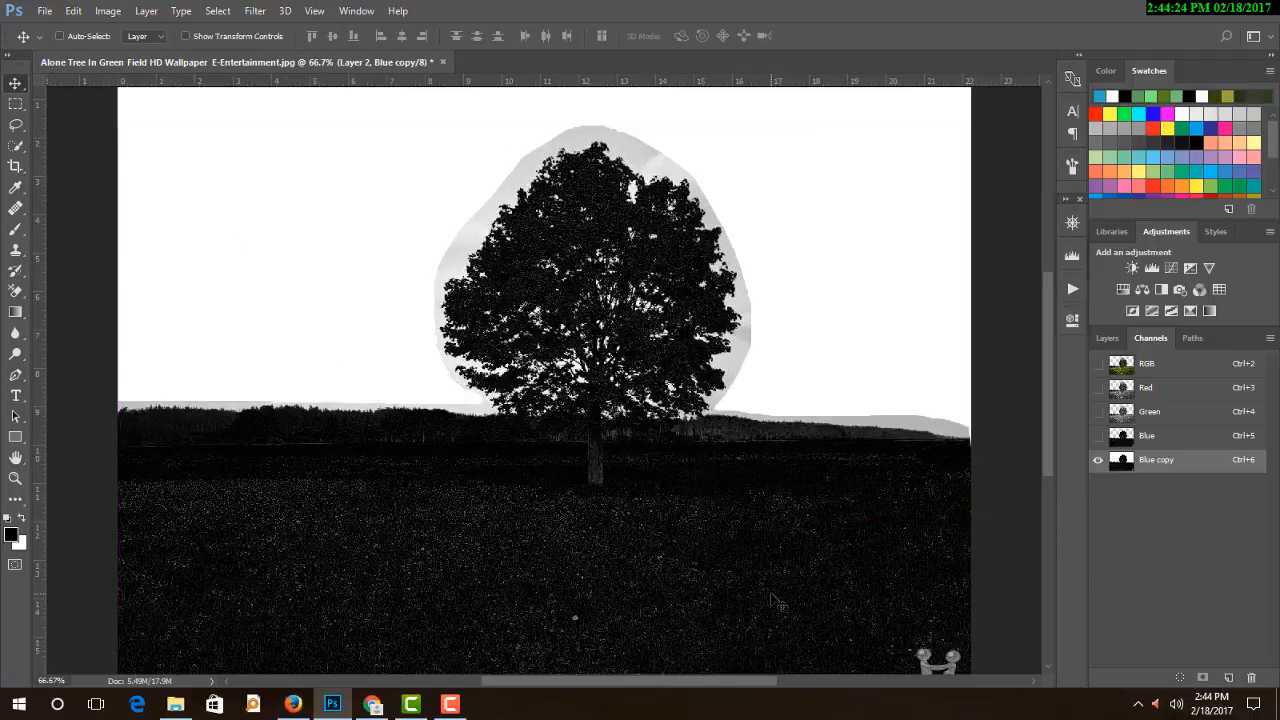
key(ctrl+minus)
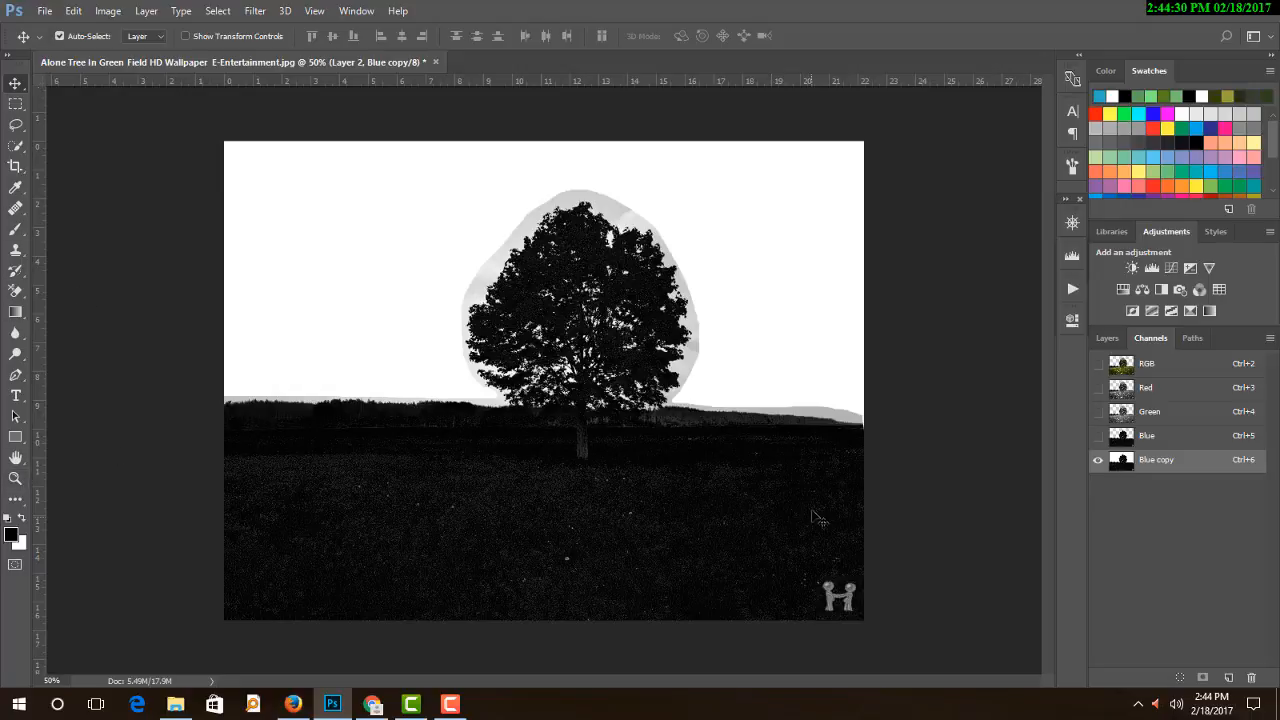
click(108, 10)
mouse_move(120, 51)
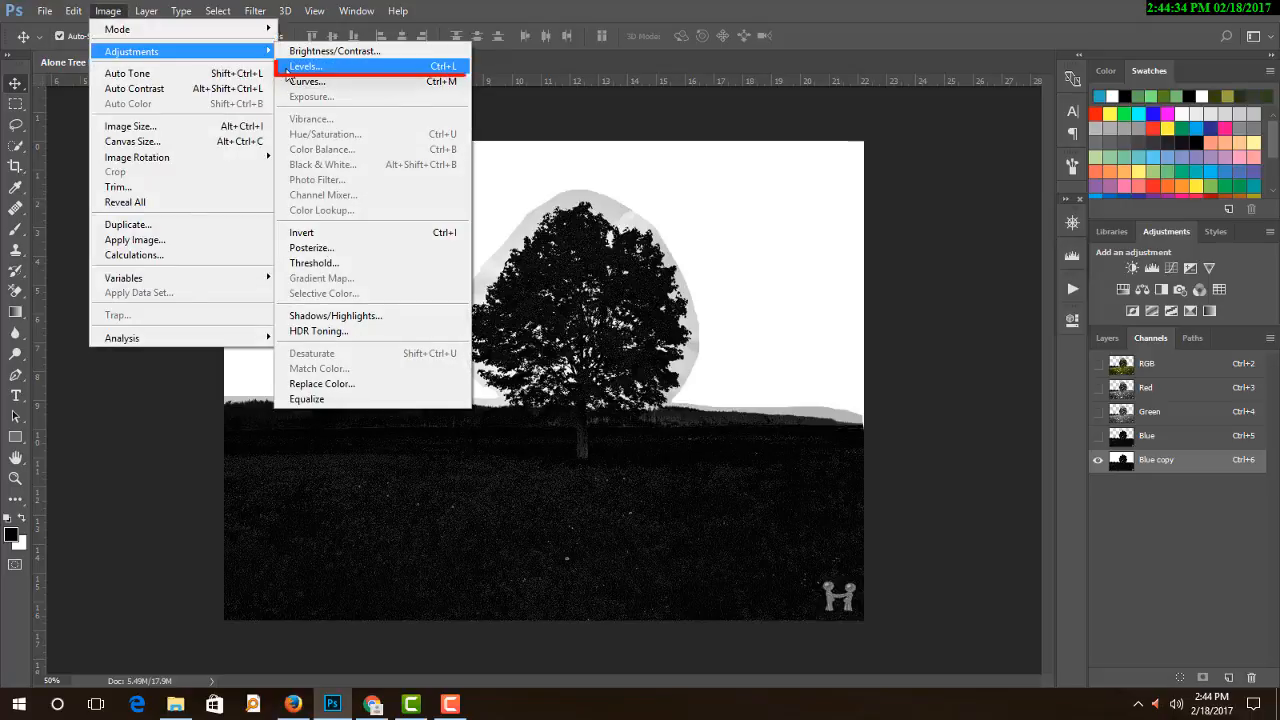
click(300, 66)
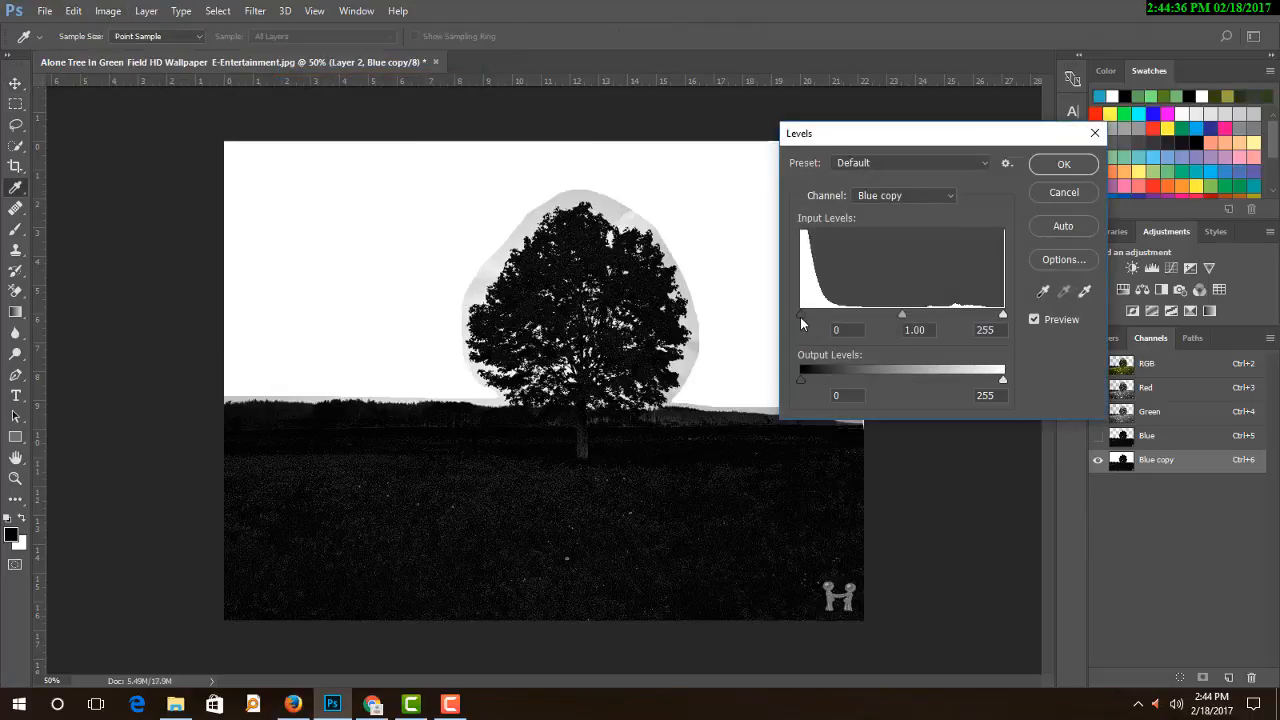
mouse_move(801, 316)
mouse_down()
mouse_move(833, 318)
mouse_move(814, 324)
mouse_up()
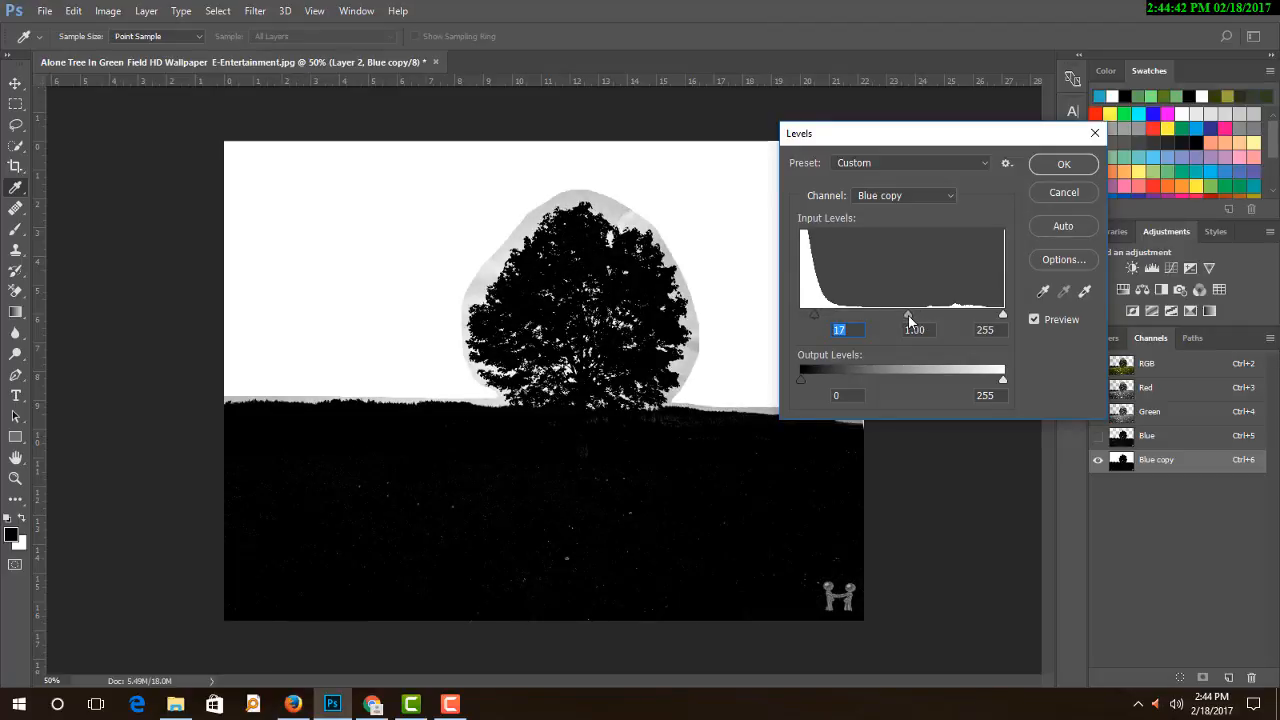
mouse_move(910, 320)
mouse_down()
mouse_move(896, 321)
mouse_move(928, 327)
mouse_up()
click(922, 327)
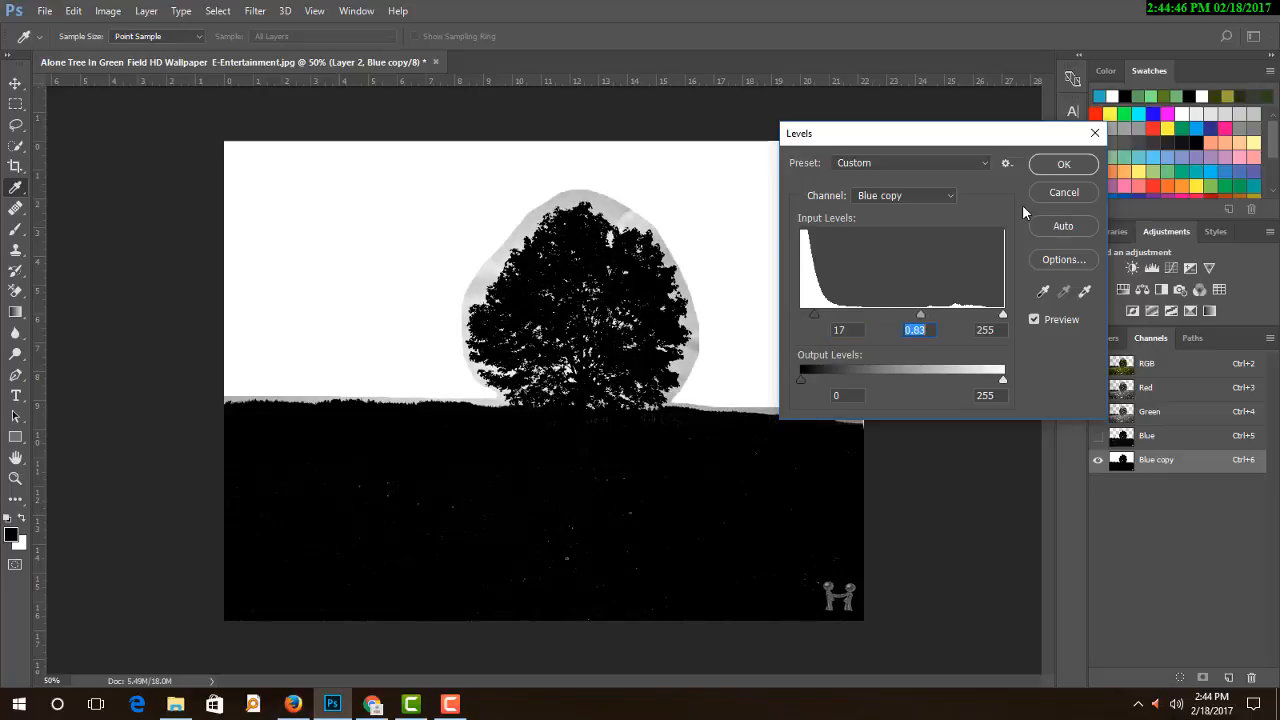
click(1061, 165)
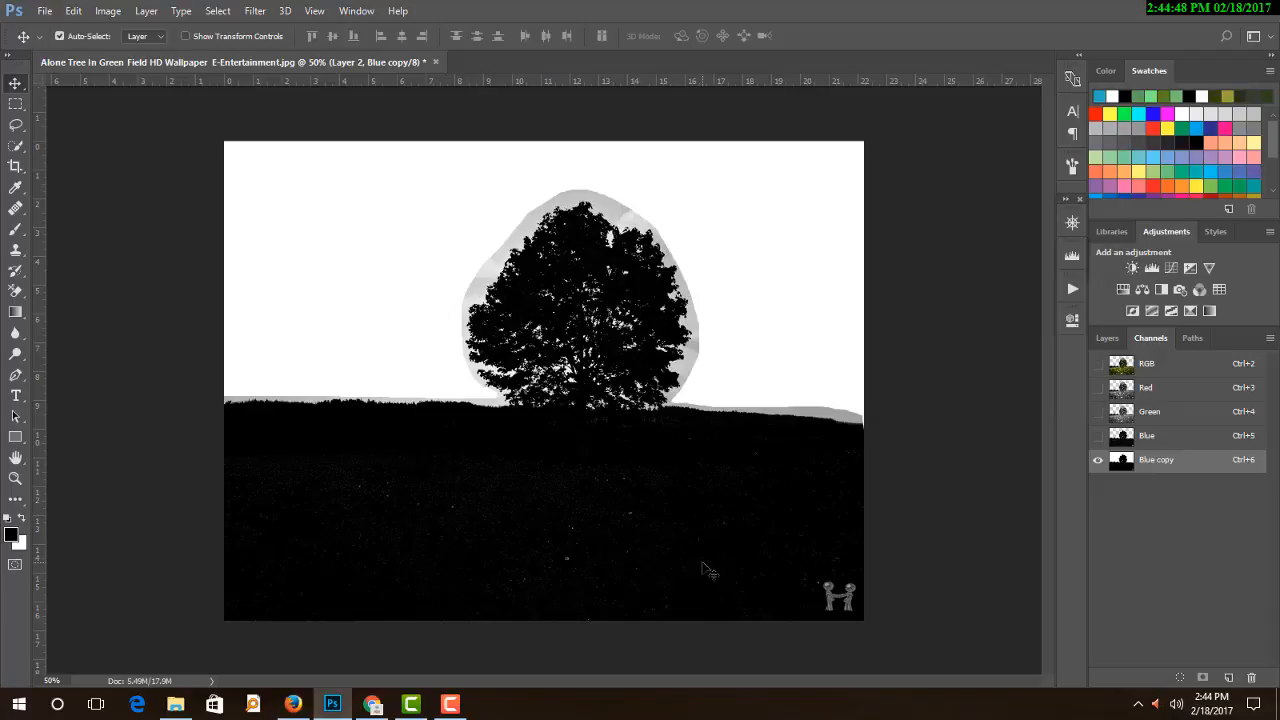
key(ctrl+plus)
key(ctrl+plus)
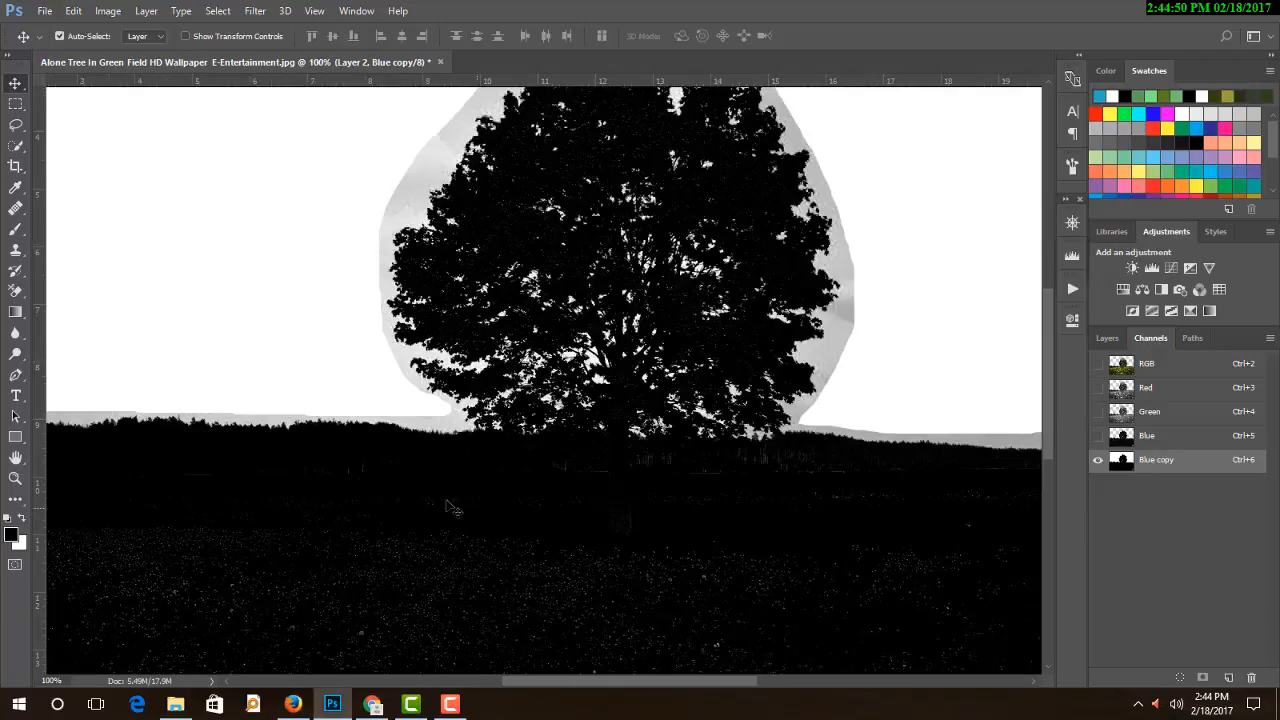
drag(448, 501, 480, 427)
key(ctrl+minus)
key(ctrl+minus)
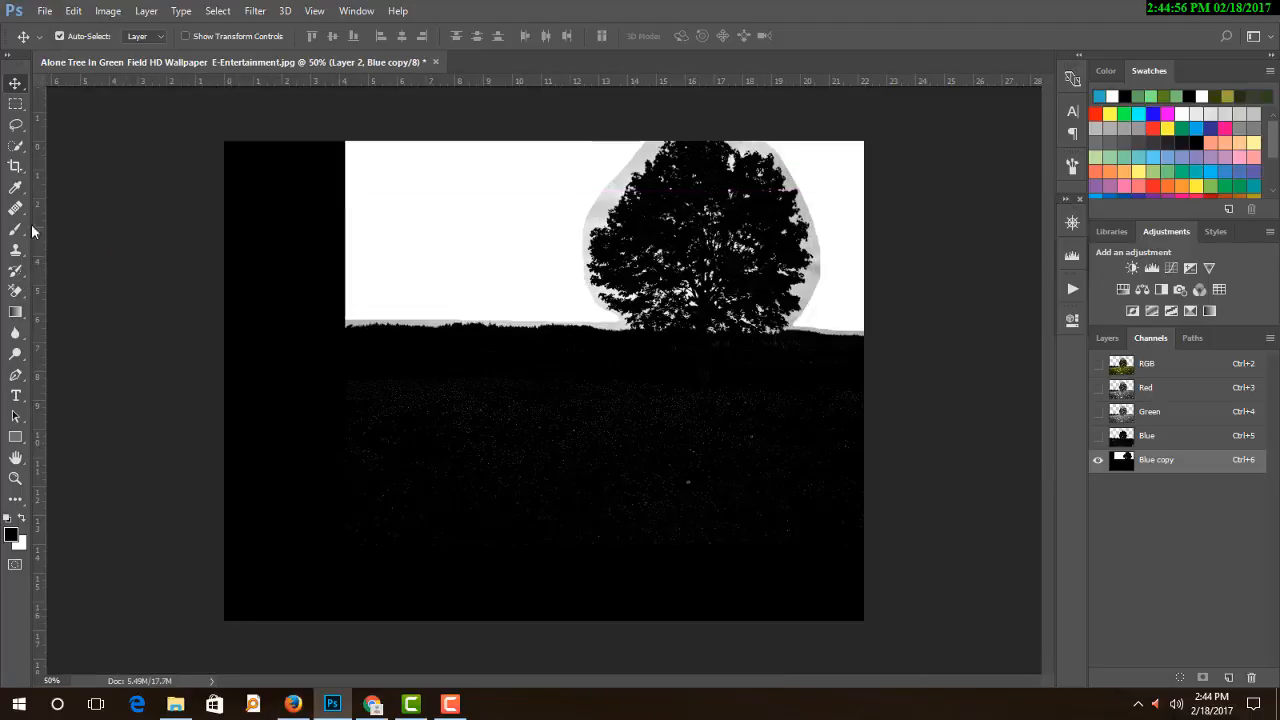
click(1138, 704)
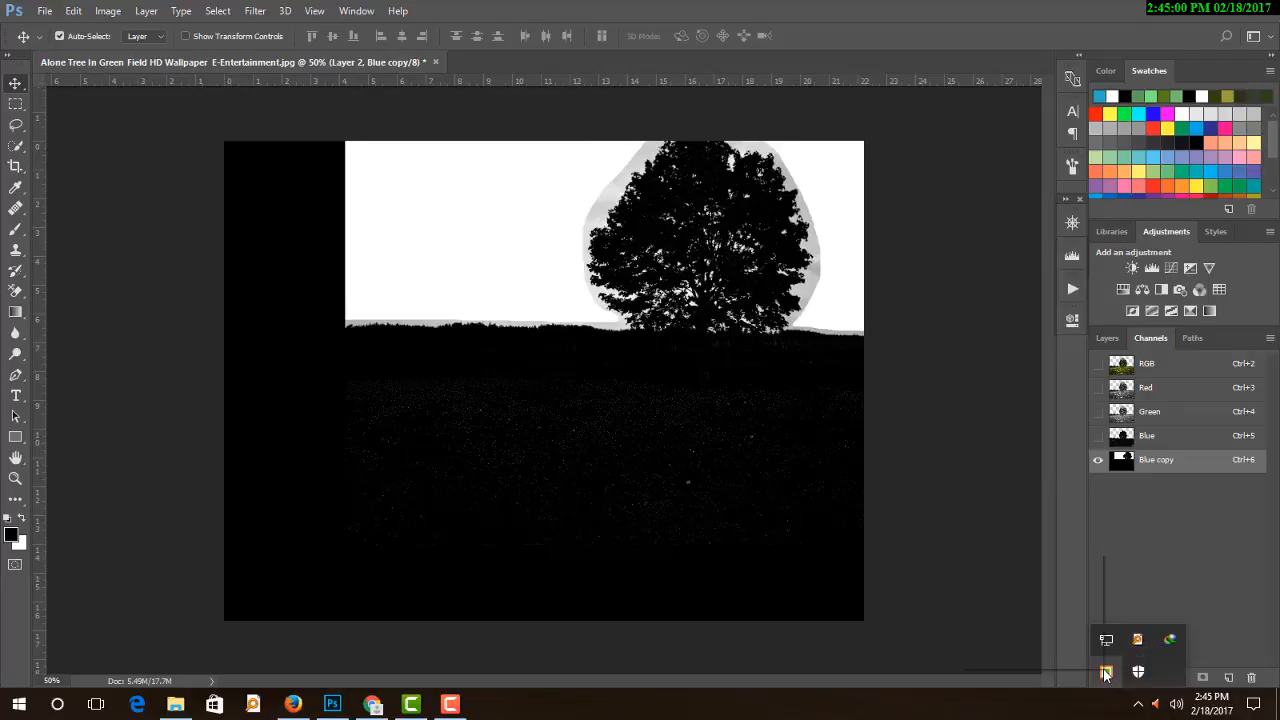
right_click(1105, 673)
click(1020, 613)
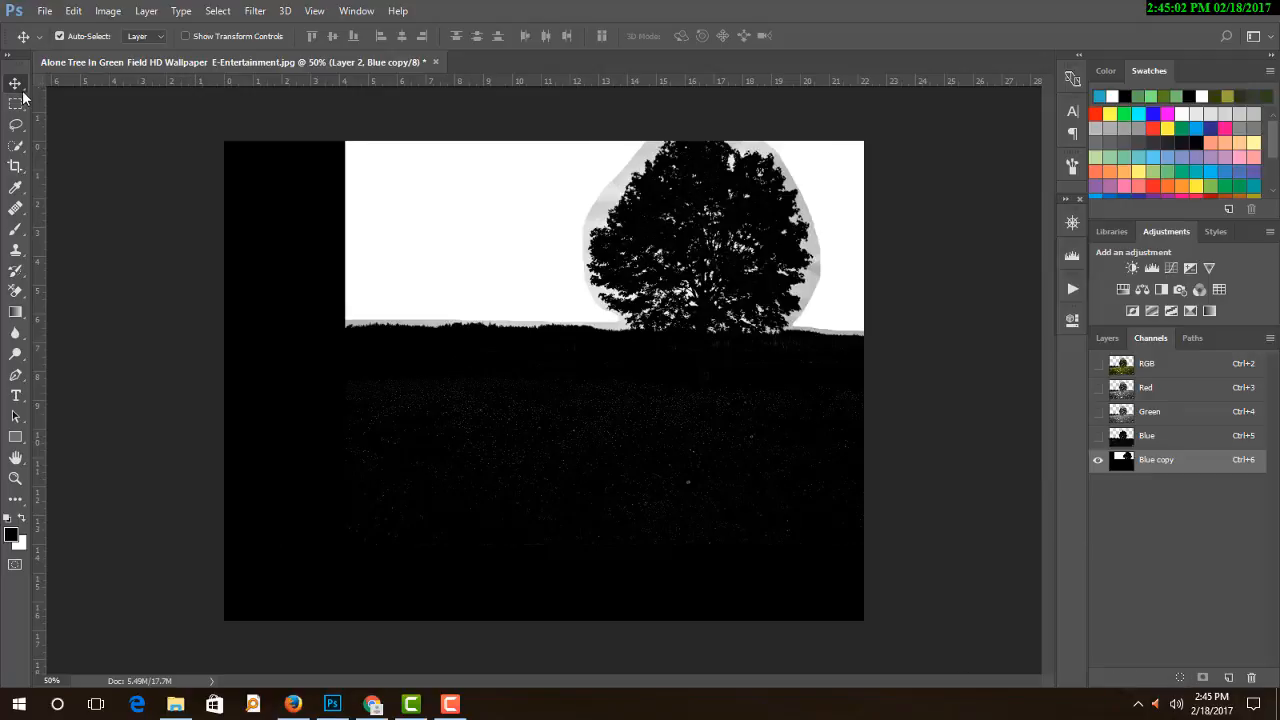
click(15, 105)
key(x)
key(b)
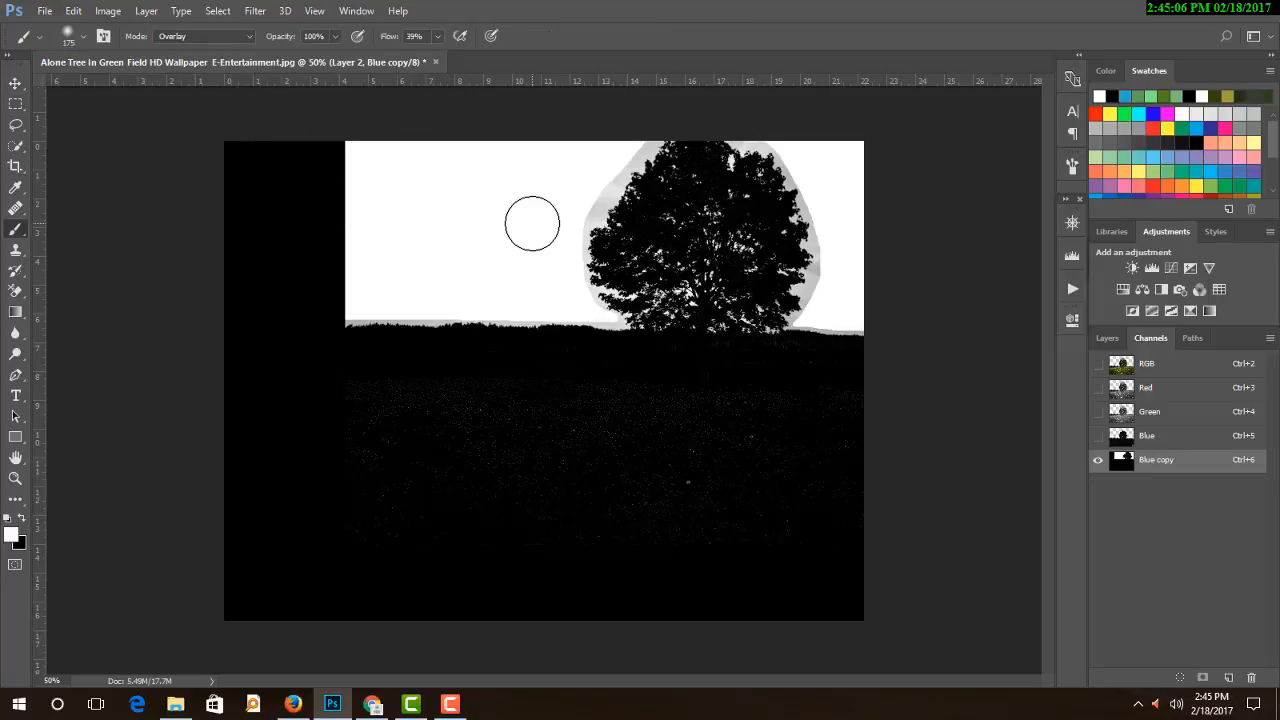
key(ctrl+z)
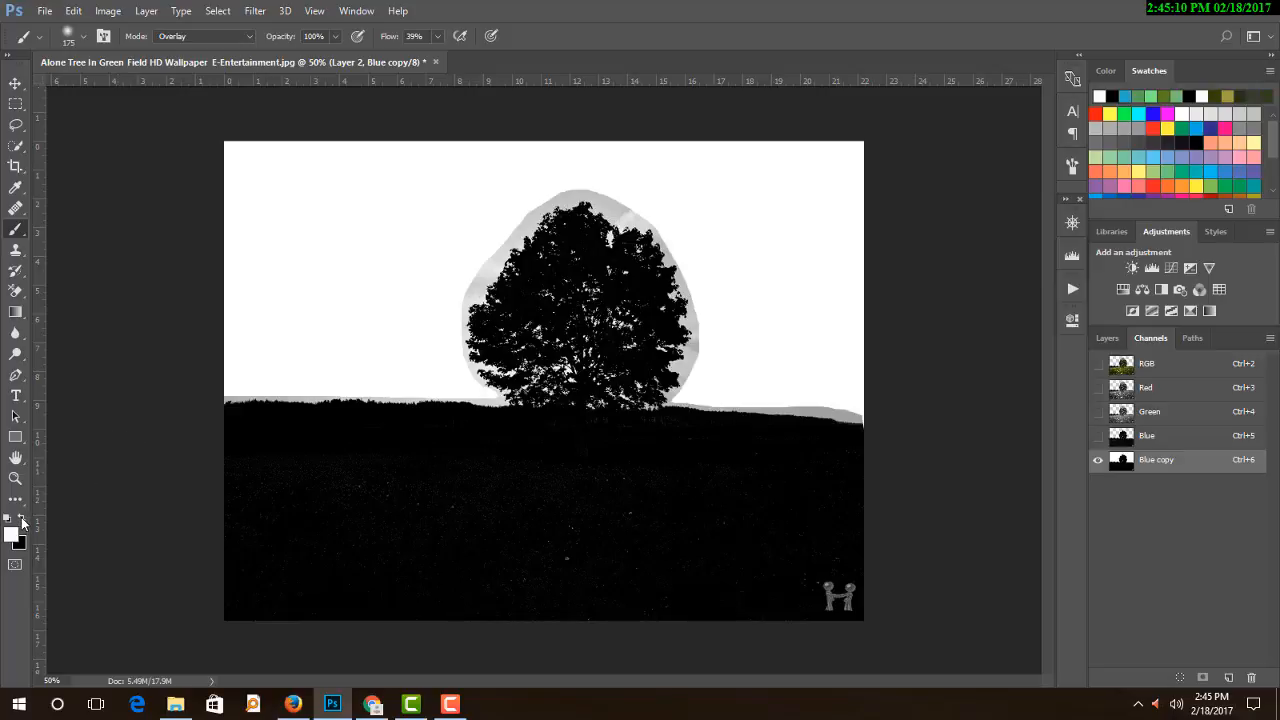
Paint the field and the corner logo solid black with the Brush tool at size 200 in Overlay mode
right_click(23, 231)
click(126, 225)
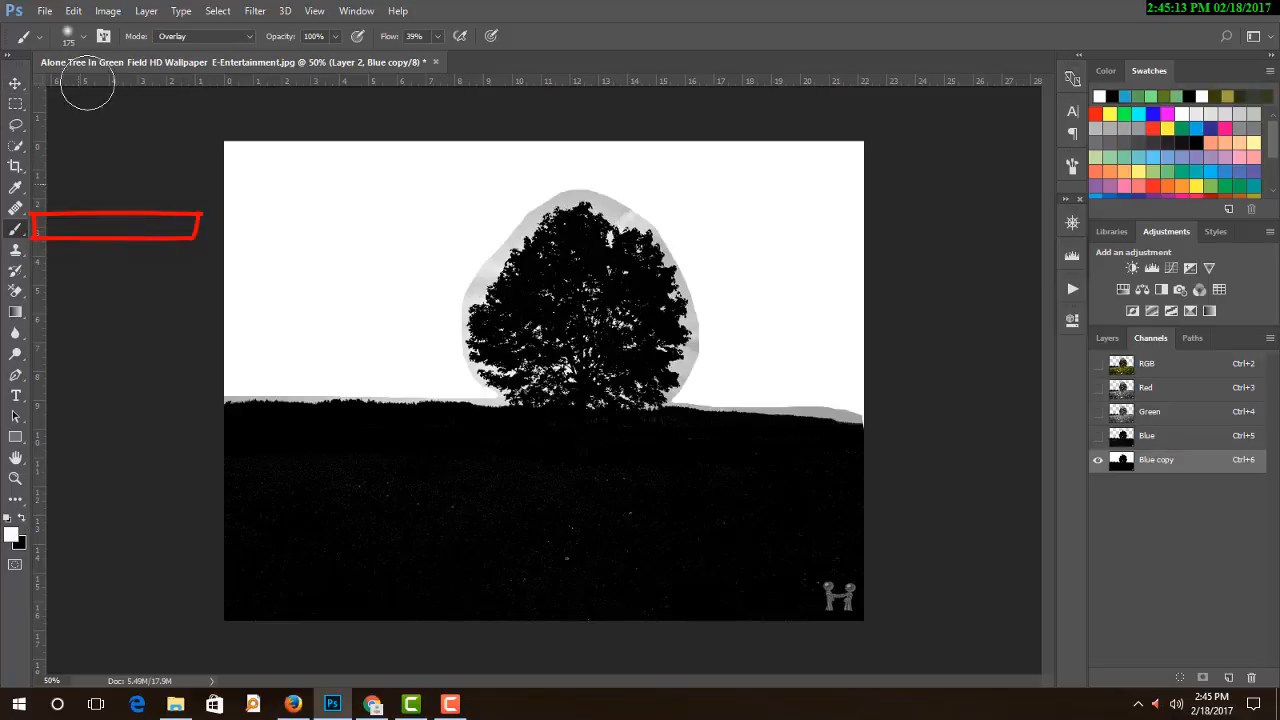
click(23, 518)
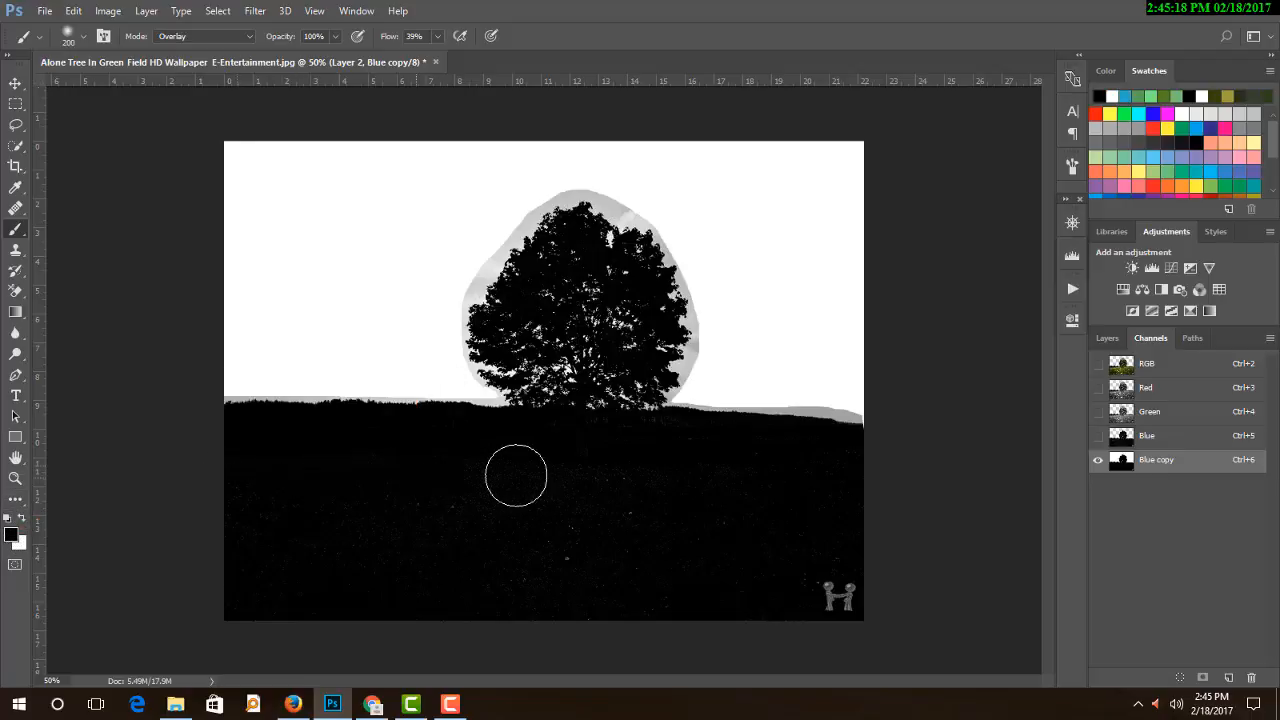
mouse_move(435, 546)
mouse_down()
mouse_move(383, 566)
mouse_move(880, 594)
mouse_move(817, 511)
mouse_move(879, 453)
mouse_move(243, 446)
mouse_move(814, 443)
mouse_move(569, 450)
mouse_move(336, 435)
mouse_up()
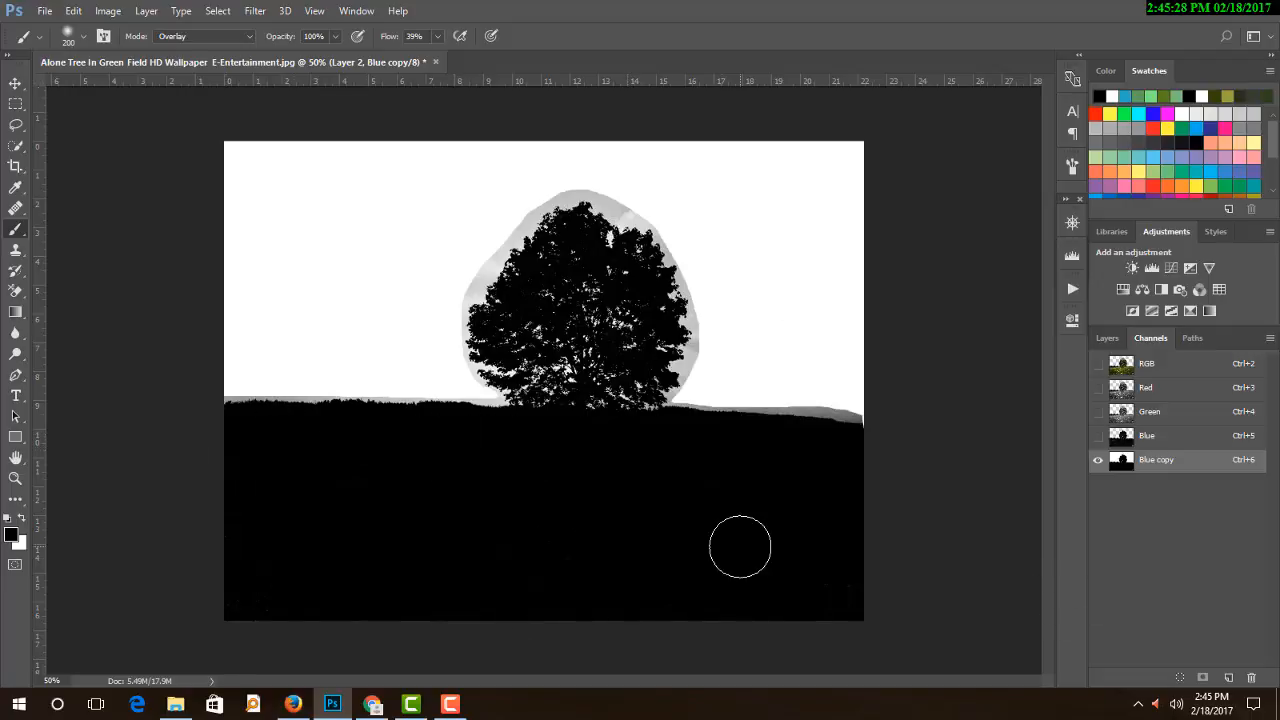
Lighten the gaps in the tree's left foliage with the Dodge tool at size 40 in the Midtones range
key(ctrl+plus)
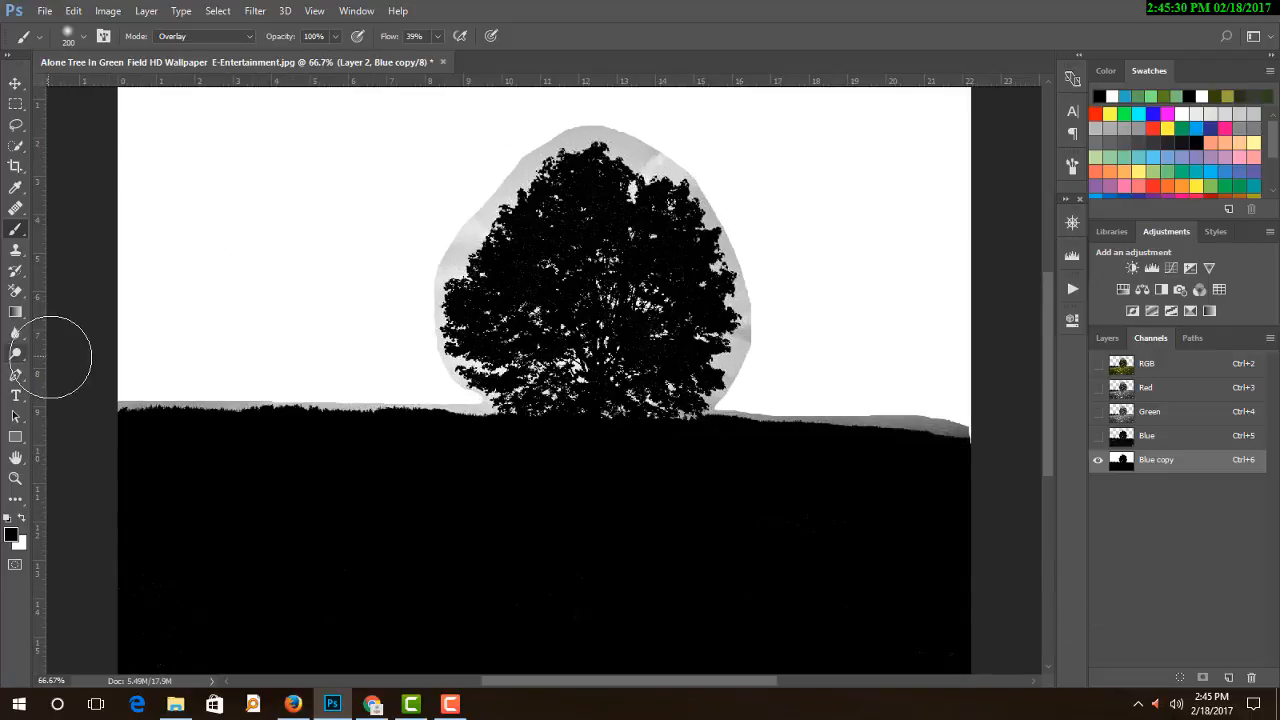
click(15, 354)
click(90, 347)
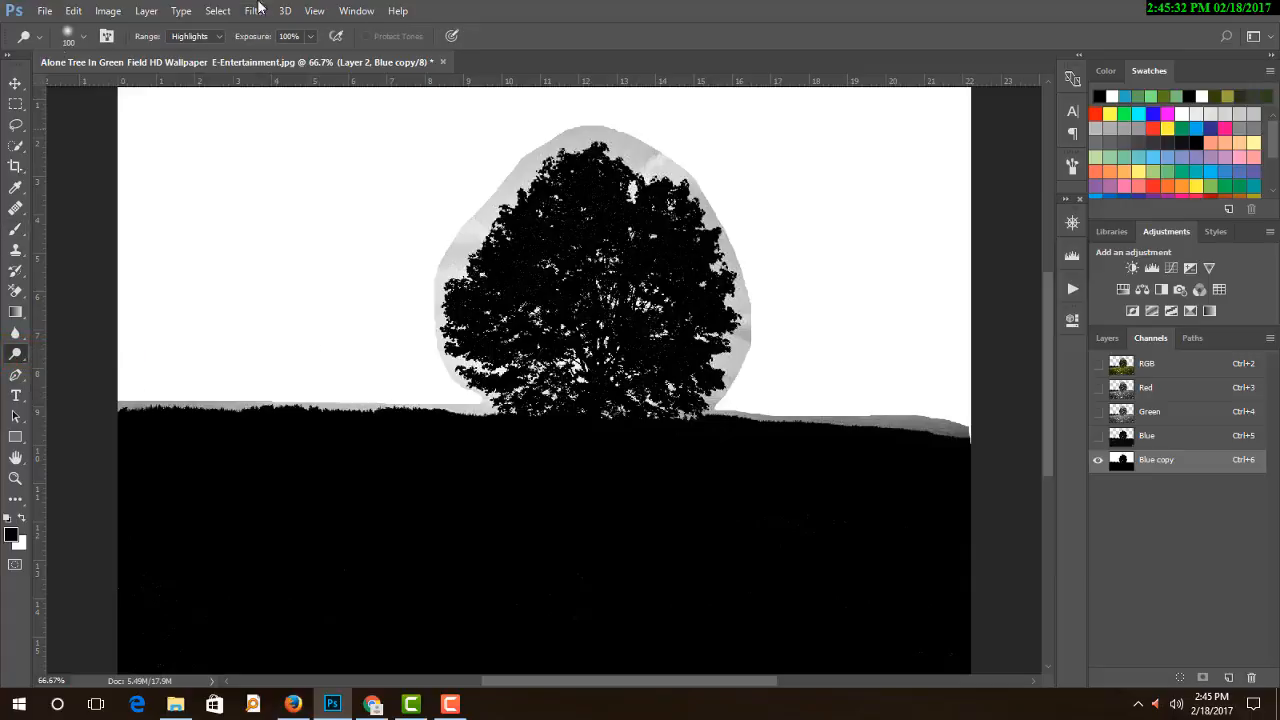
click(212, 40)
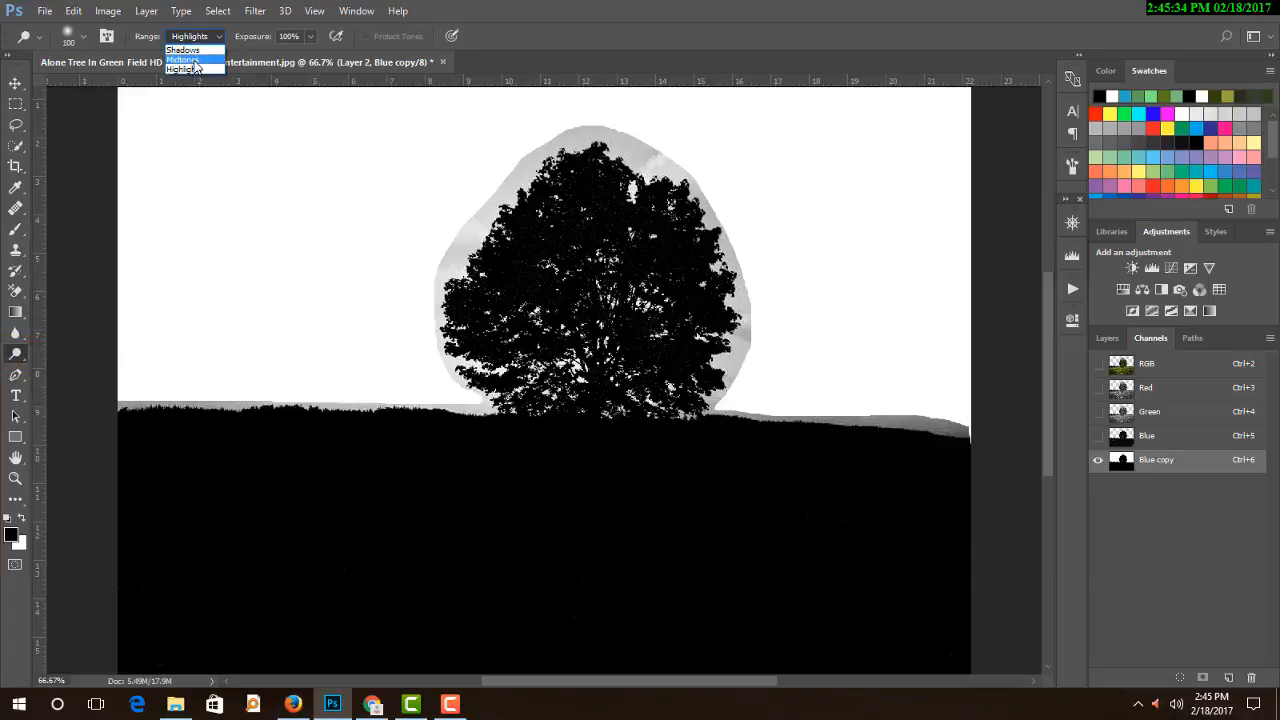
click(188, 60)
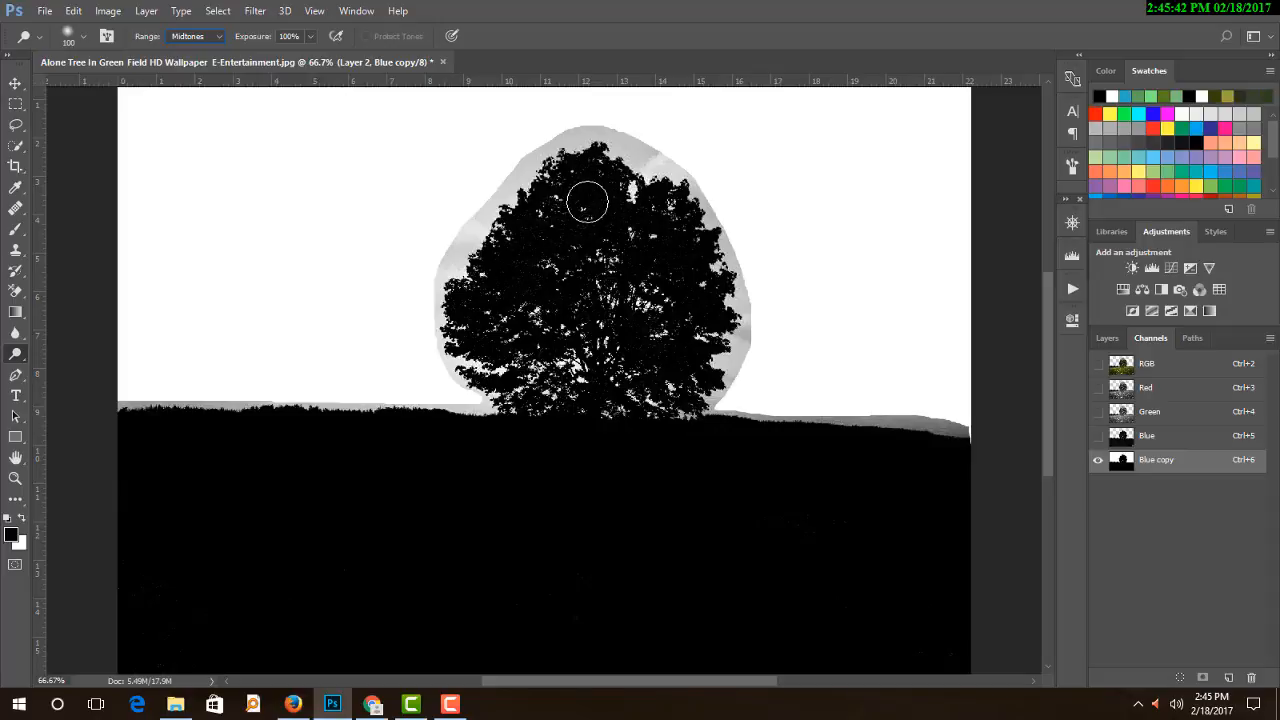
key(ctrl+plus)
key(ctrl+plus)
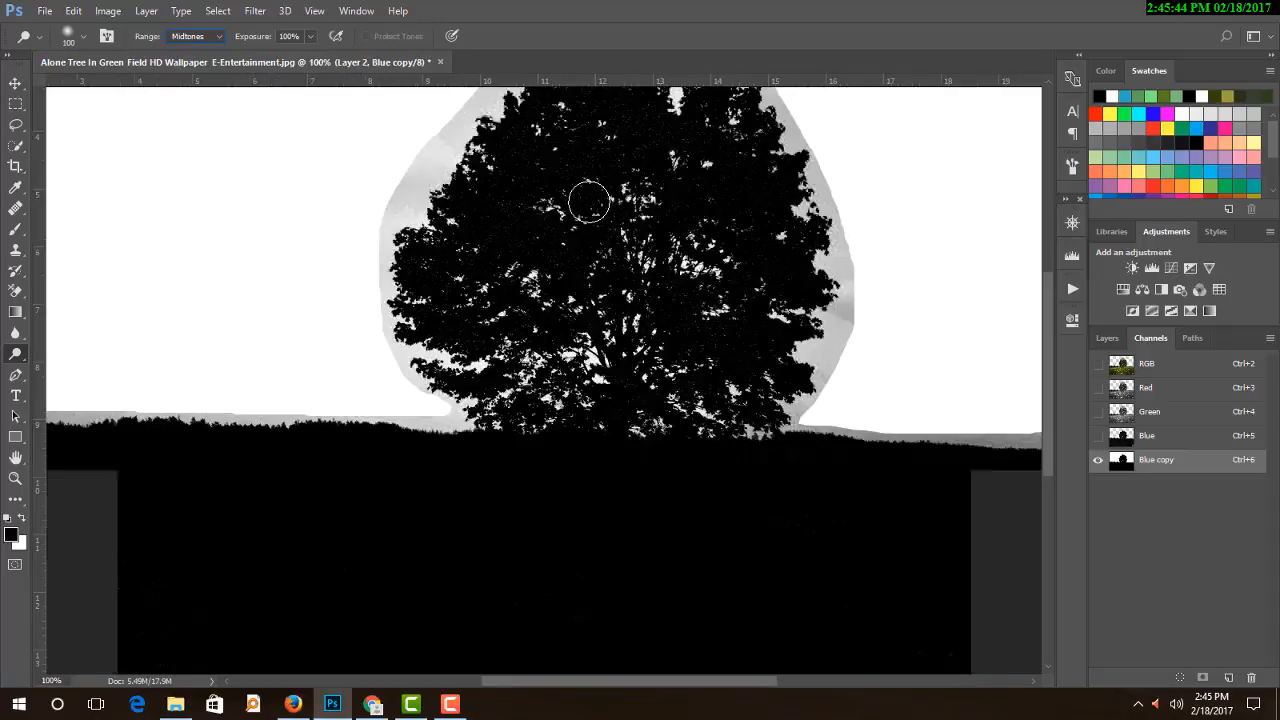
drag(537, 256, 546, 446)
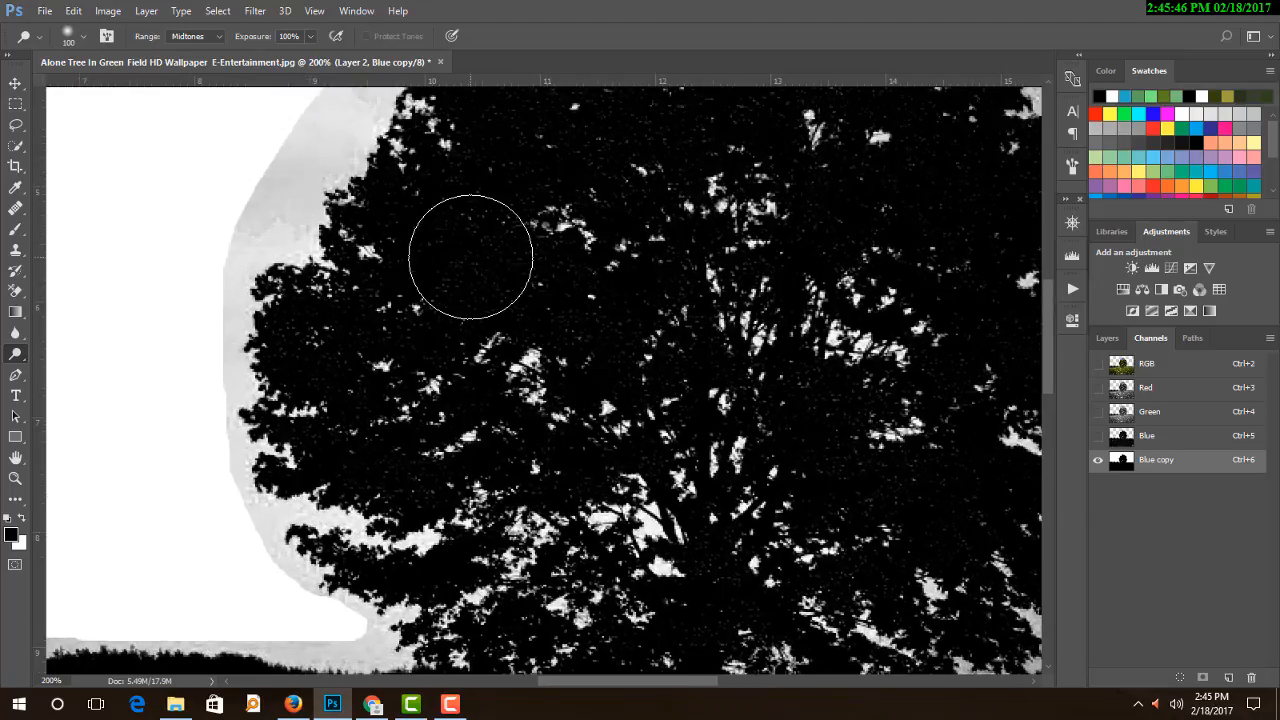
key(bracketleft)
key(bracketleft)
key(bracketleft)
key(bracketleft)
key(bracketleft)
key(bracketleft)
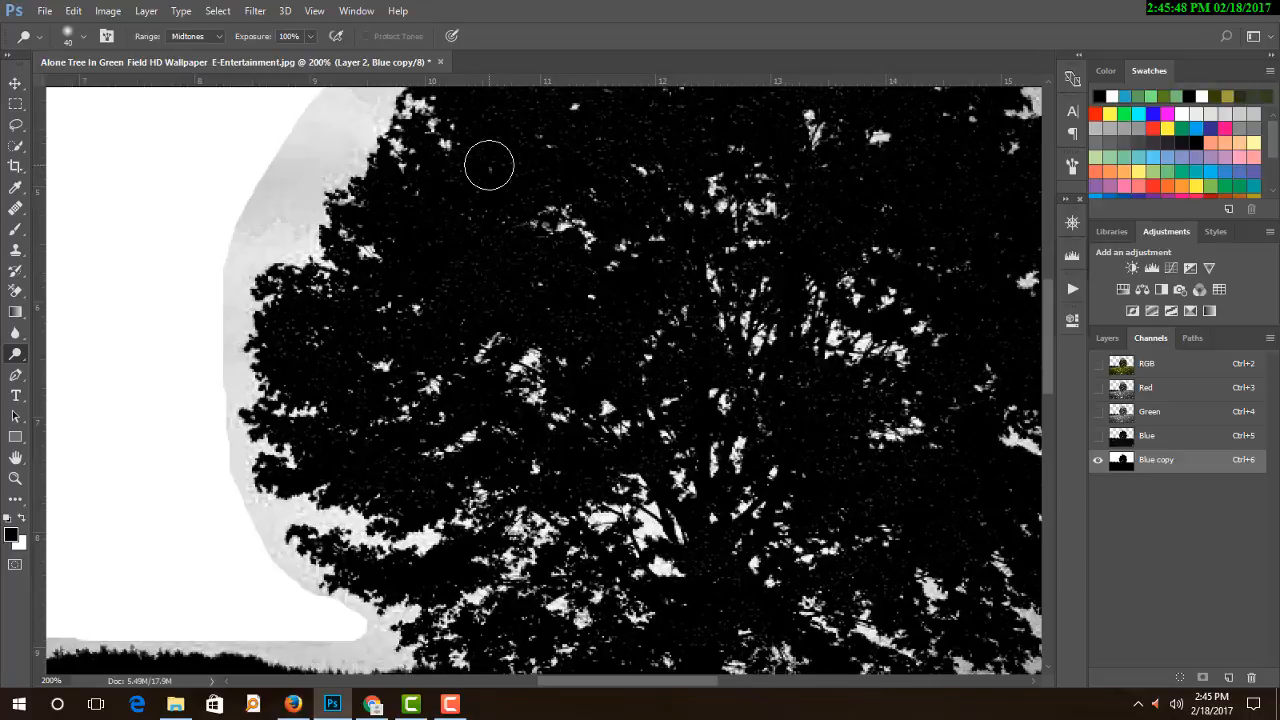
drag(519, 249, 491, 303)
Dodge the gaps across the whole tree crown at brush size 50, keeping the Midtones range
key(ctrl+minus)
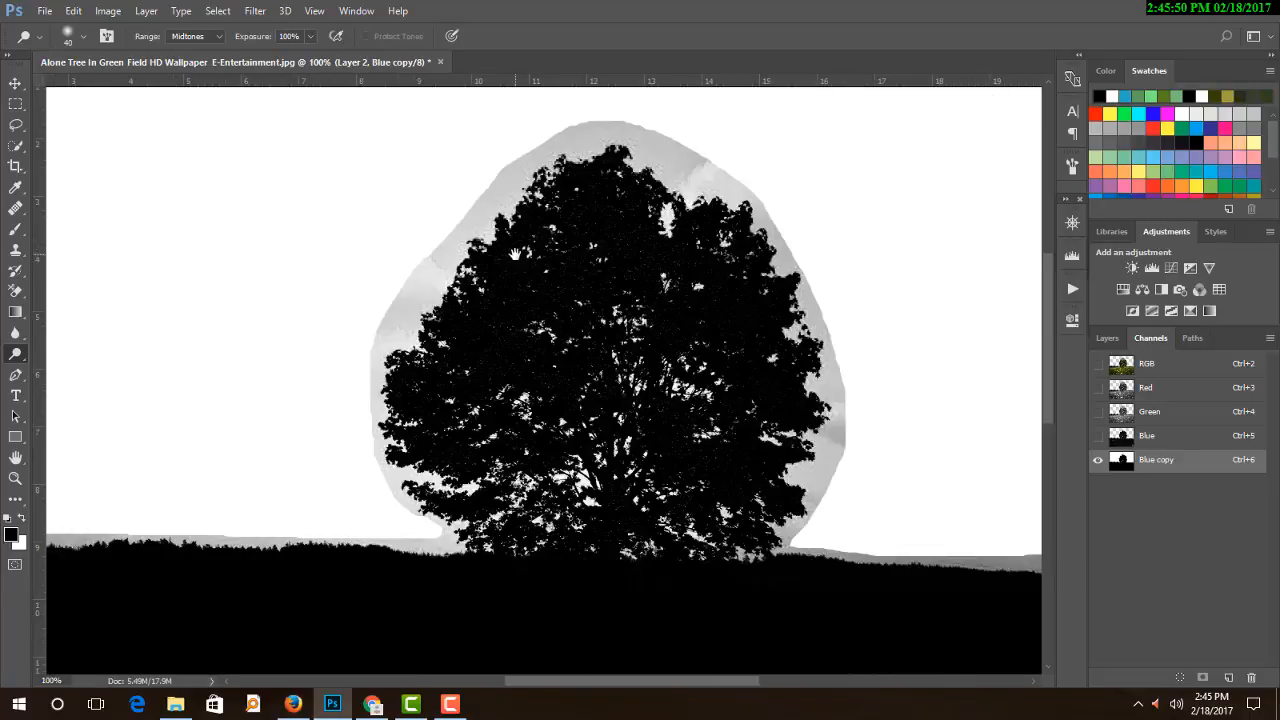
key(bracketright)
mouse_move(622, 215)
mouse_down()
mouse_move(536, 294)
mouse_move(586, 261)
mouse_move(553, 313)
mouse_move(617, 305)
mouse_move(603, 226)
mouse_move(549, 253)
mouse_move(482, 359)
mouse_move(579, 182)
mouse_move(456, 331)
mouse_move(505, 253)
mouse_move(411, 413)
mouse_move(436, 330)
mouse_move(408, 406)
mouse_move(469, 463)
mouse_move(428, 438)
mouse_move(534, 520)
mouse_move(581, 523)
mouse_up()
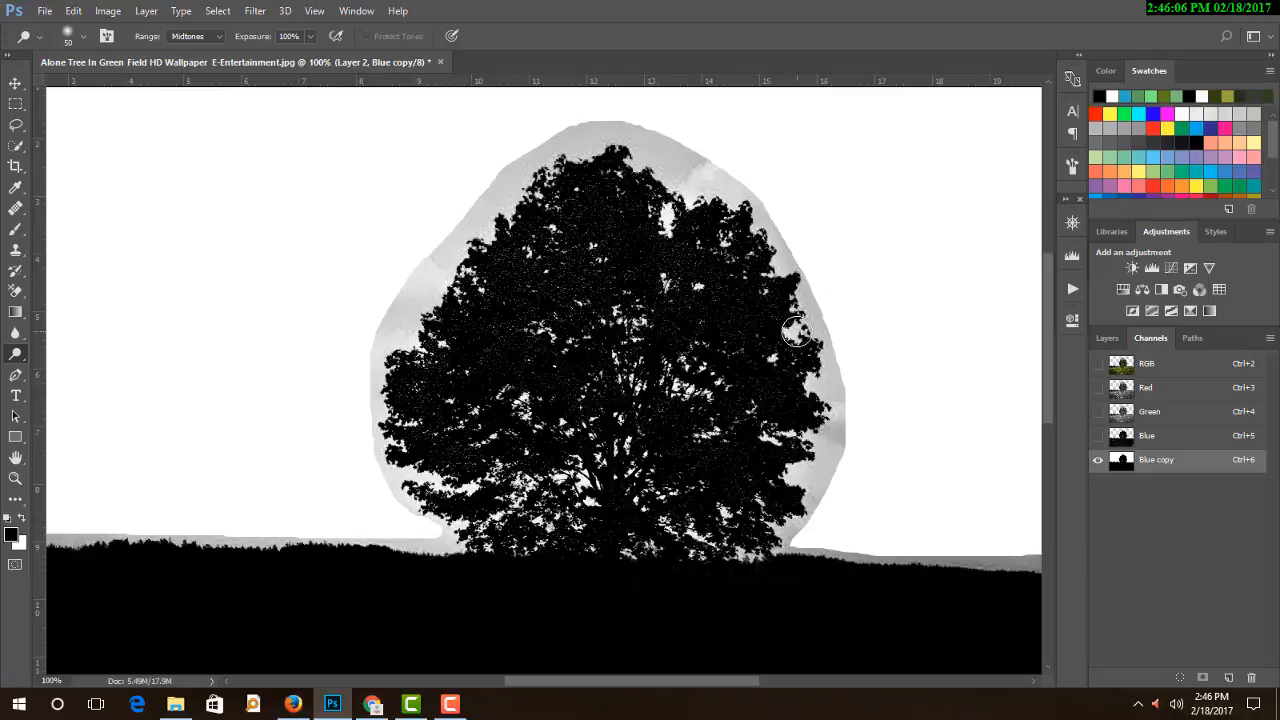
Whiten the grey sky fringe around the tree and along the horizon with the Dodge tool at size 80 in the Highlights range
key(bracketright)
key(bracketright)
key(bracketright)
click(214, 36)
click(212, 72)
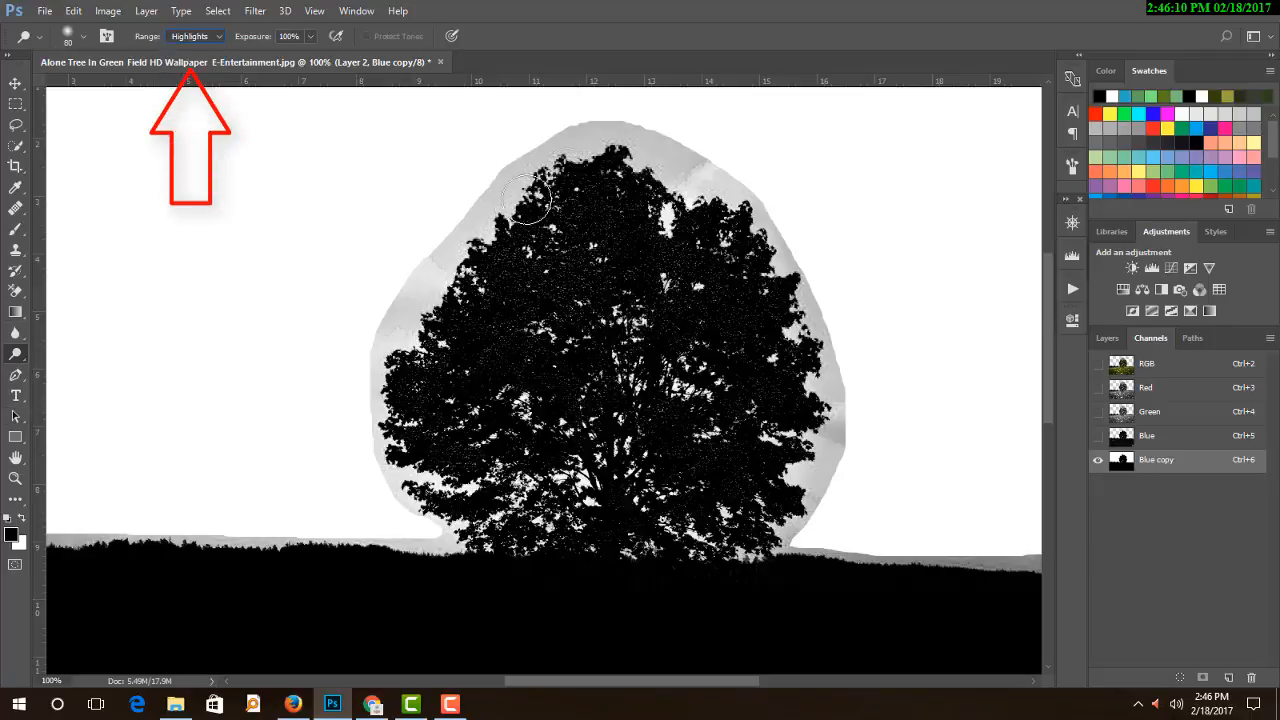
key(ctrl+minus)
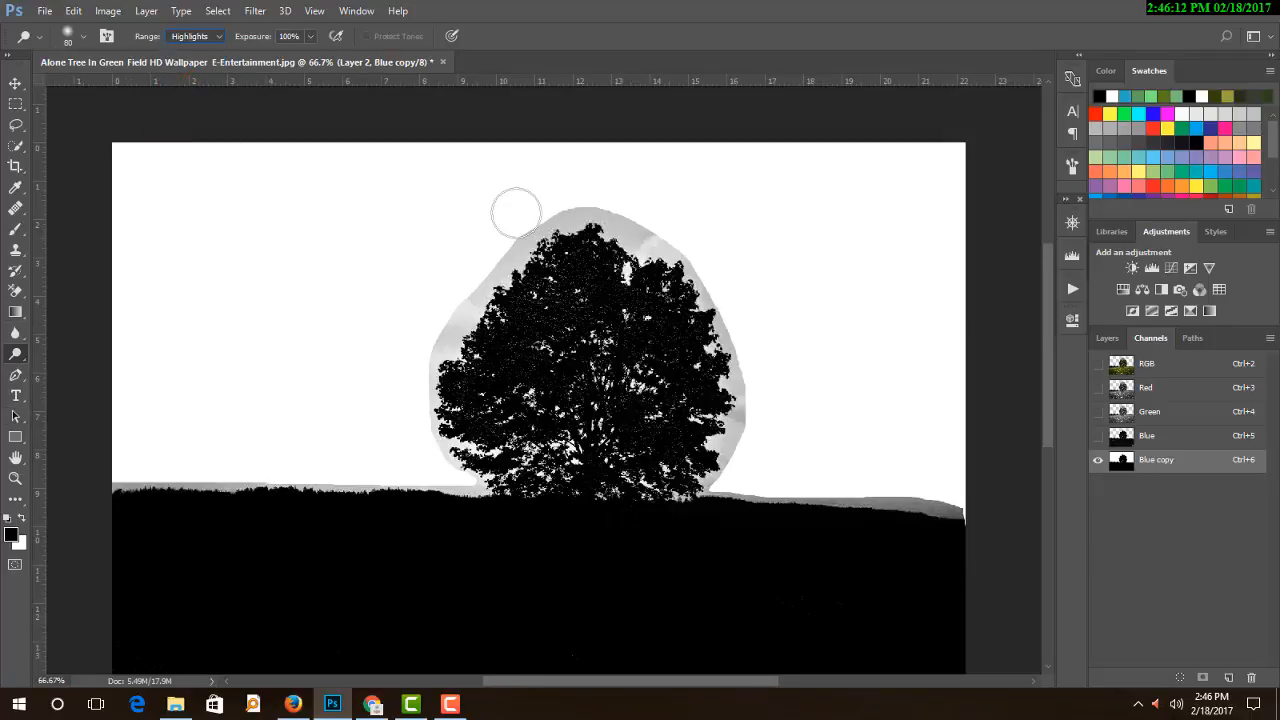
key(bracketleft)
key(bracketleft)
key(bracketleft)
mouse_move(546, 210)
mouse_down()
mouse_move(462, 300)
mouse_move(408, 426)
mouse_move(443, 323)
mouse_move(442, 422)
mouse_move(483, 480)
mouse_move(323, 471)
mouse_move(78, 484)
mouse_move(458, 486)
mouse_up()
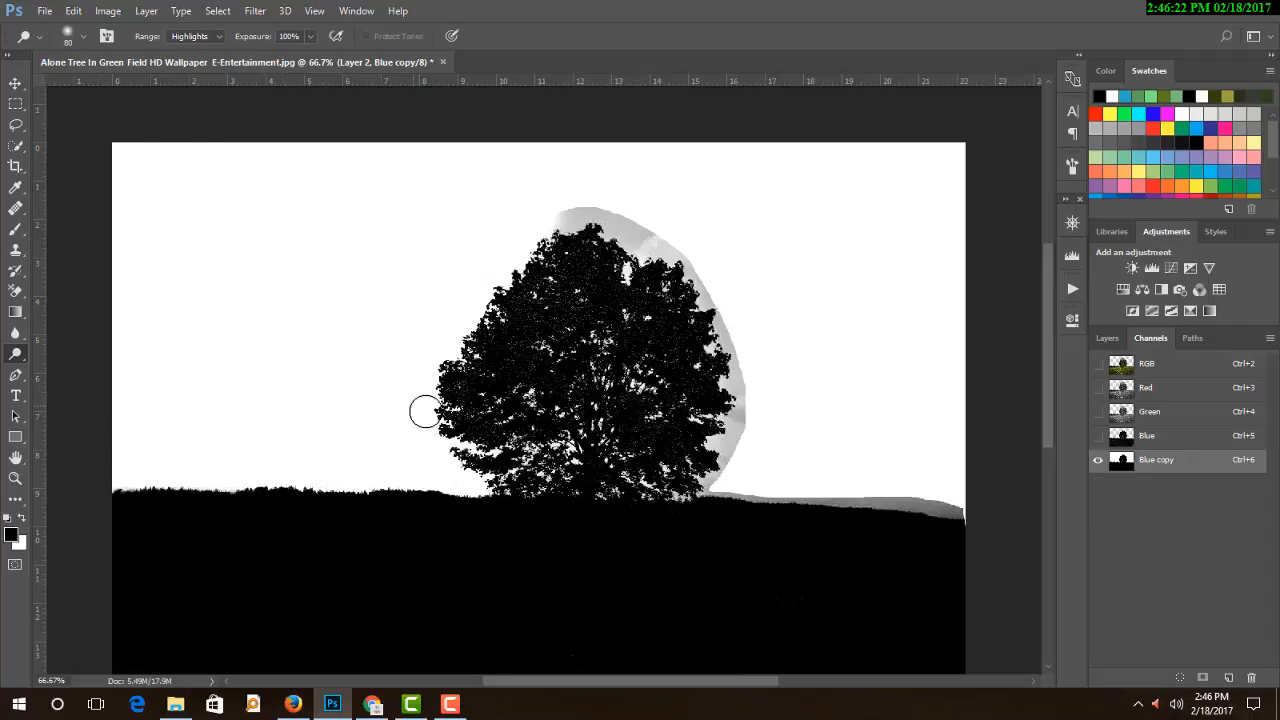
mouse_move(515, 235)
mouse_down()
mouse_move(608, 209)
mouse_move(573, 237)
mouse_move(637, 240)
mouse_move(710, 284)
mouse_move(629, 220)
mouse_up()
mouse_move(700, 300)
mouse_down()
mouse_move(730, 335)
mouse_move(732, 420)
mouse_move(720, 448)
mouse_move(674, 481)
mouse_move(1037, 511)
mouse_move(680, 490)
mouse_move(934, 491)
mouse_move(114, 486)
mouse_move(229, 449)
mouse_up()
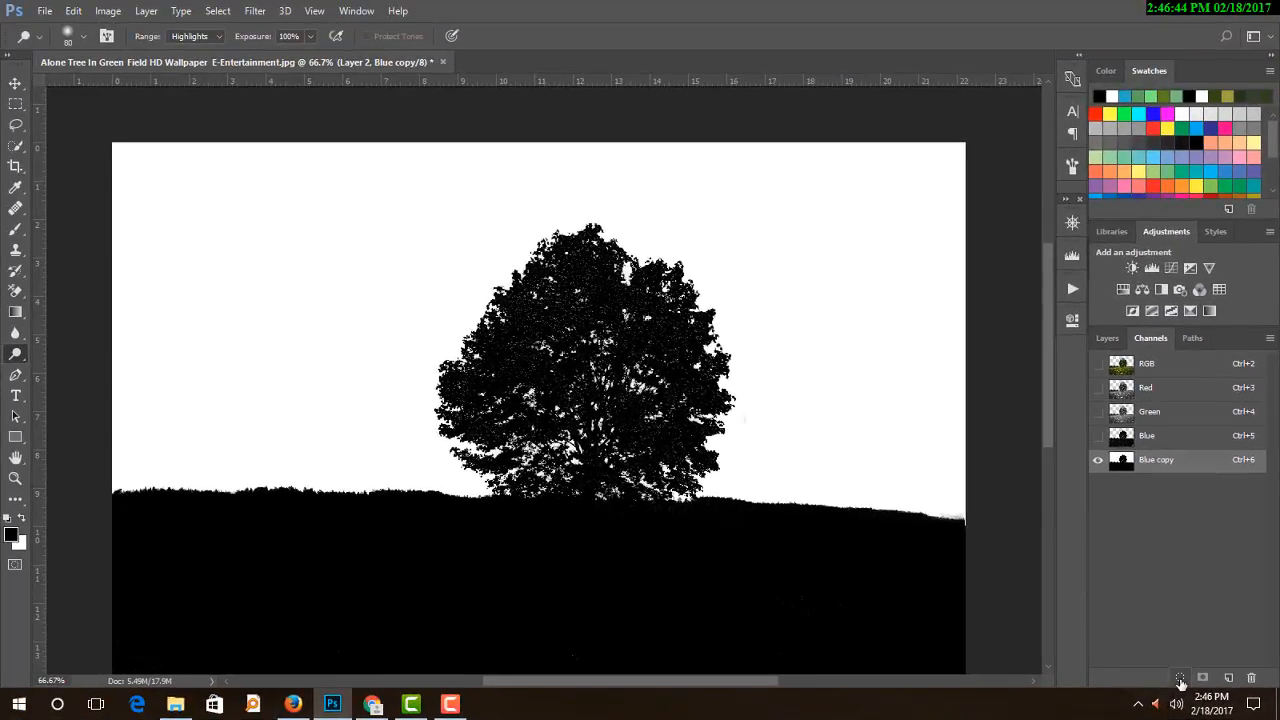
Load the Blue copy channel as a selection, return to the RGB composite, and invert the selection to the tree and field
click(1180, 682)
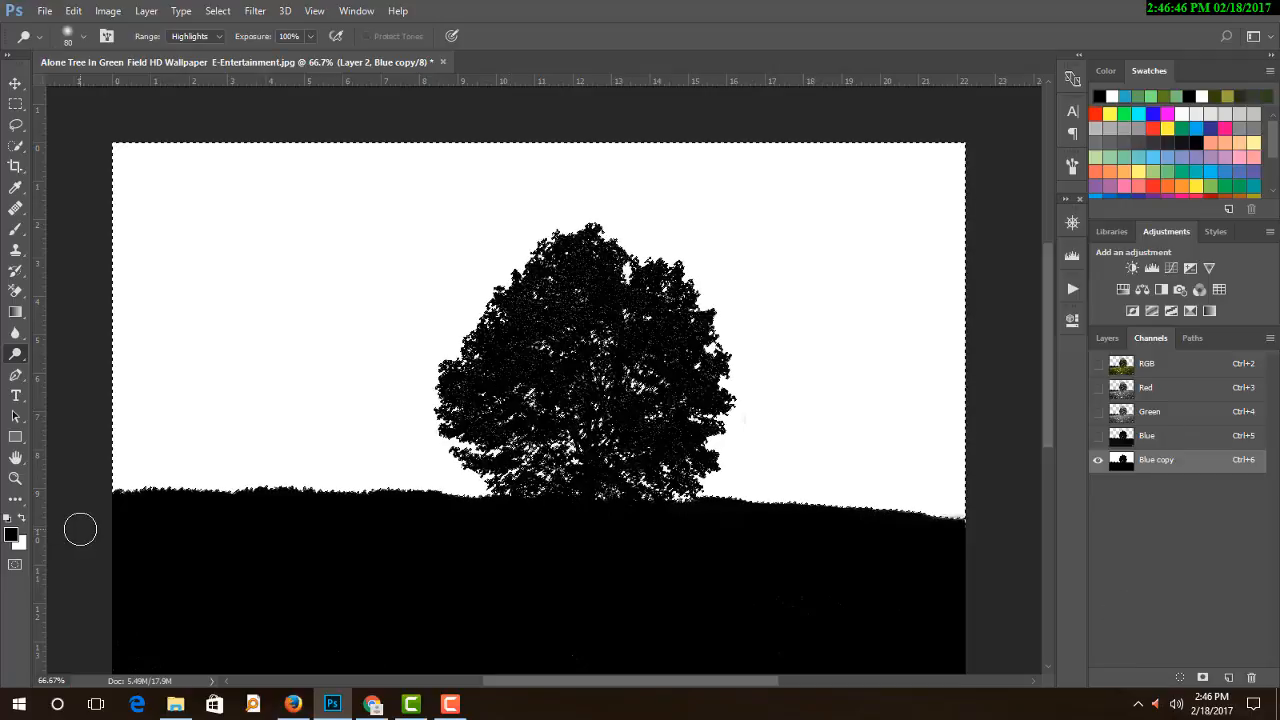
click(1150, 364)
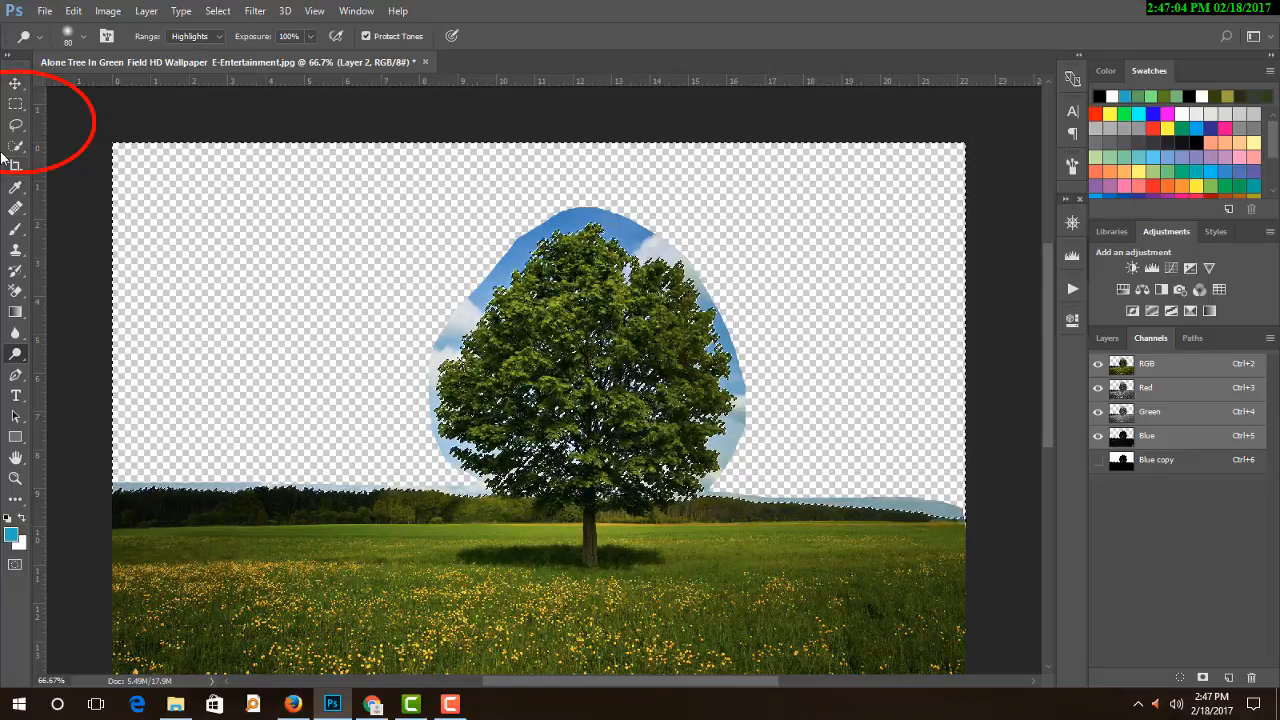
click(15, 124)
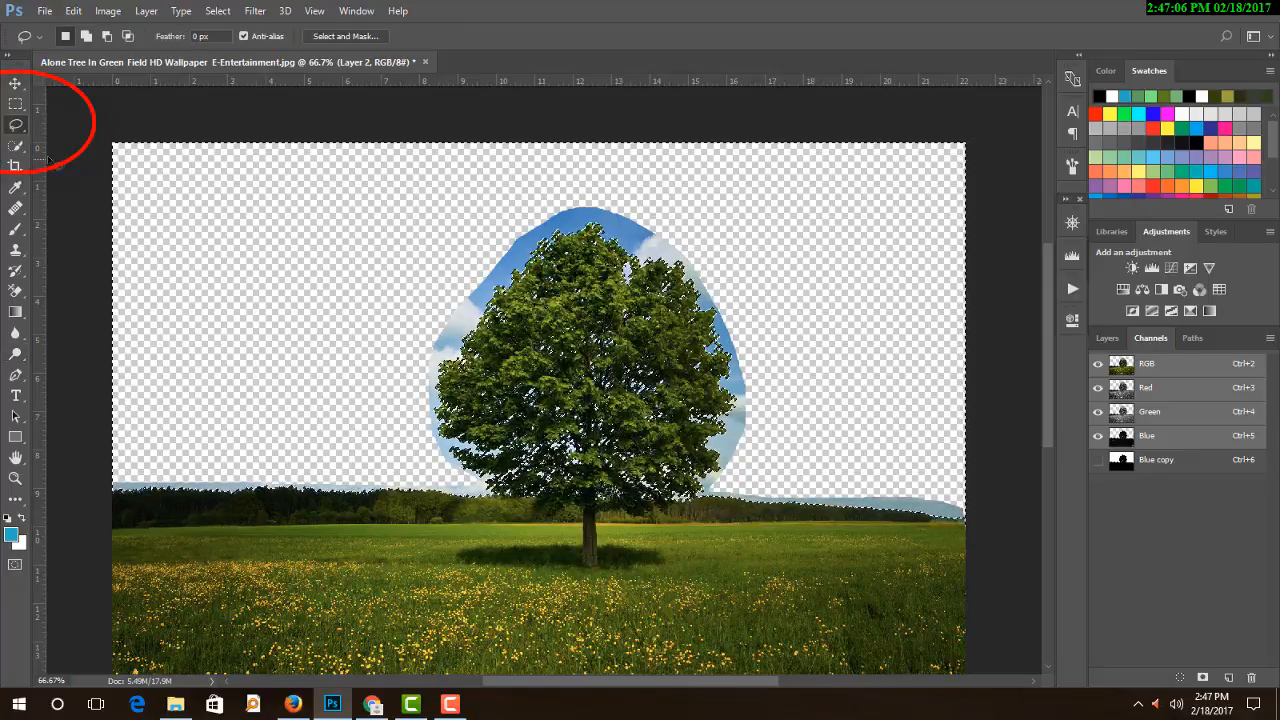
right_click(575, 271)
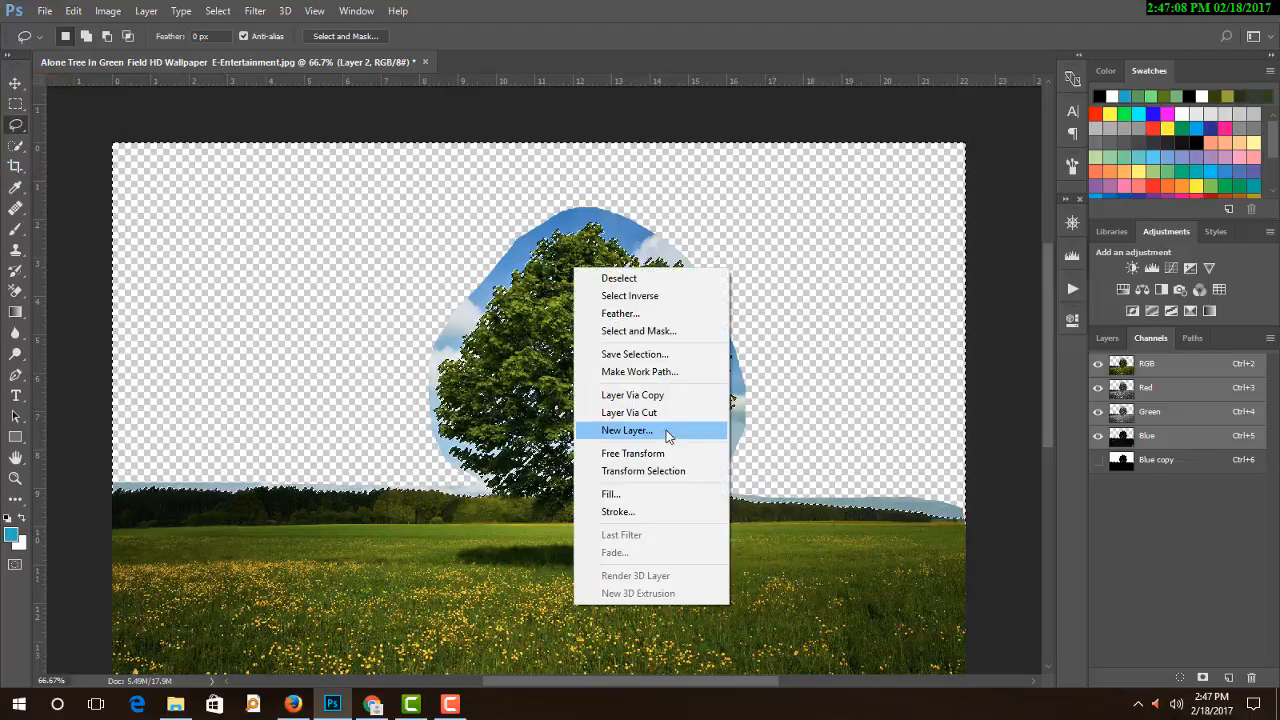
click(645, 297)
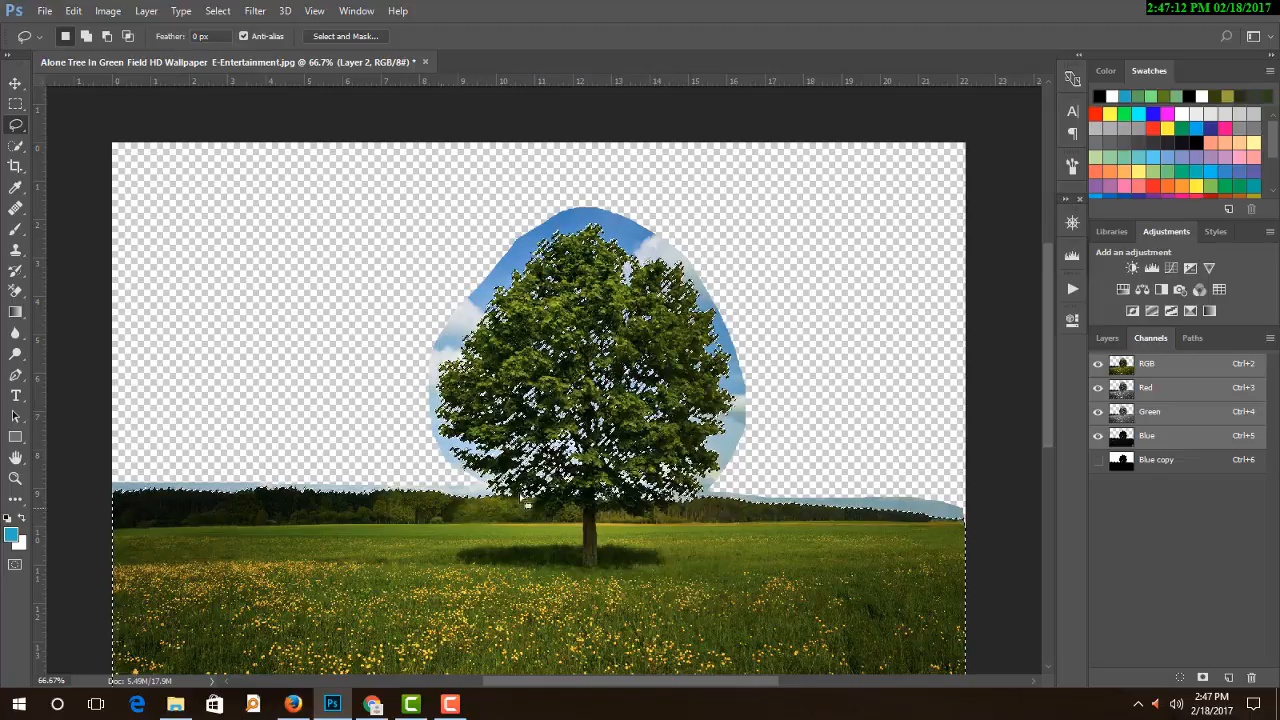
Copy the selected tree and field from Layer 2 to a new layer and hide Layer 2
click(1106, 338)
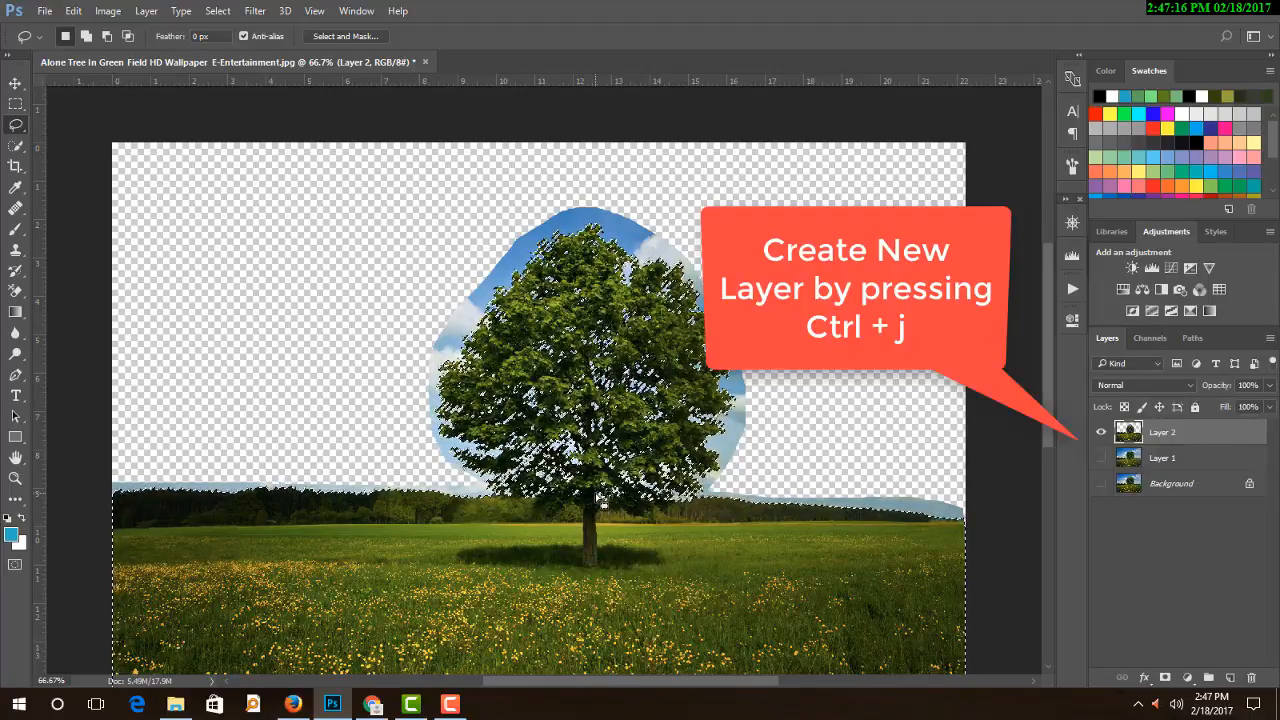
key(ctrl+j)
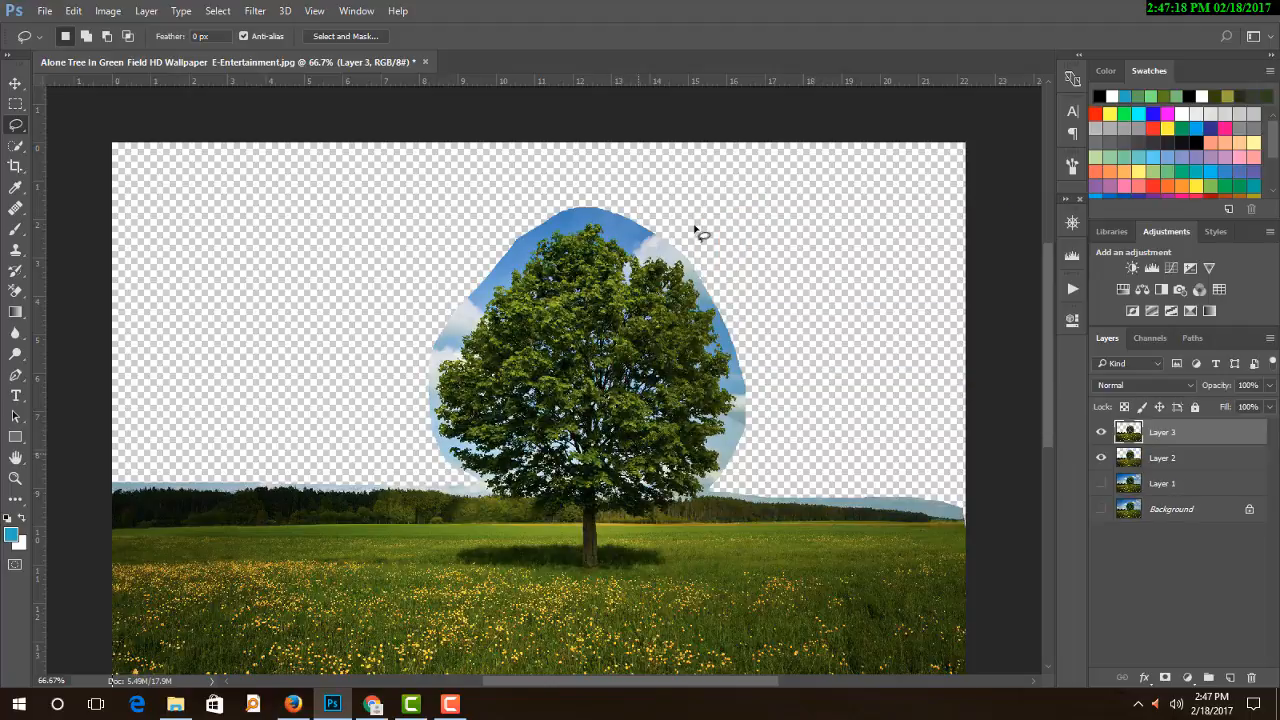
click(1101, 459)
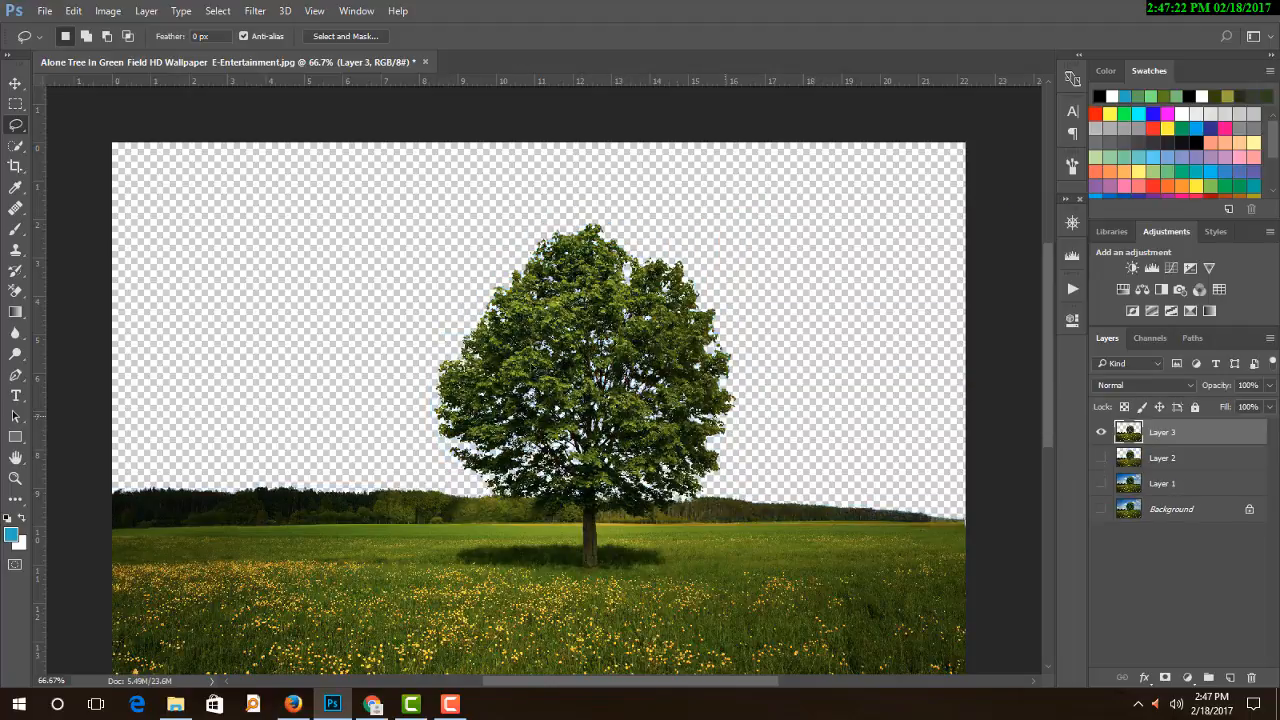
Add an empty layer directly above Layer 2 and set the foreground color to blue #54acc2
click(1192, 459)
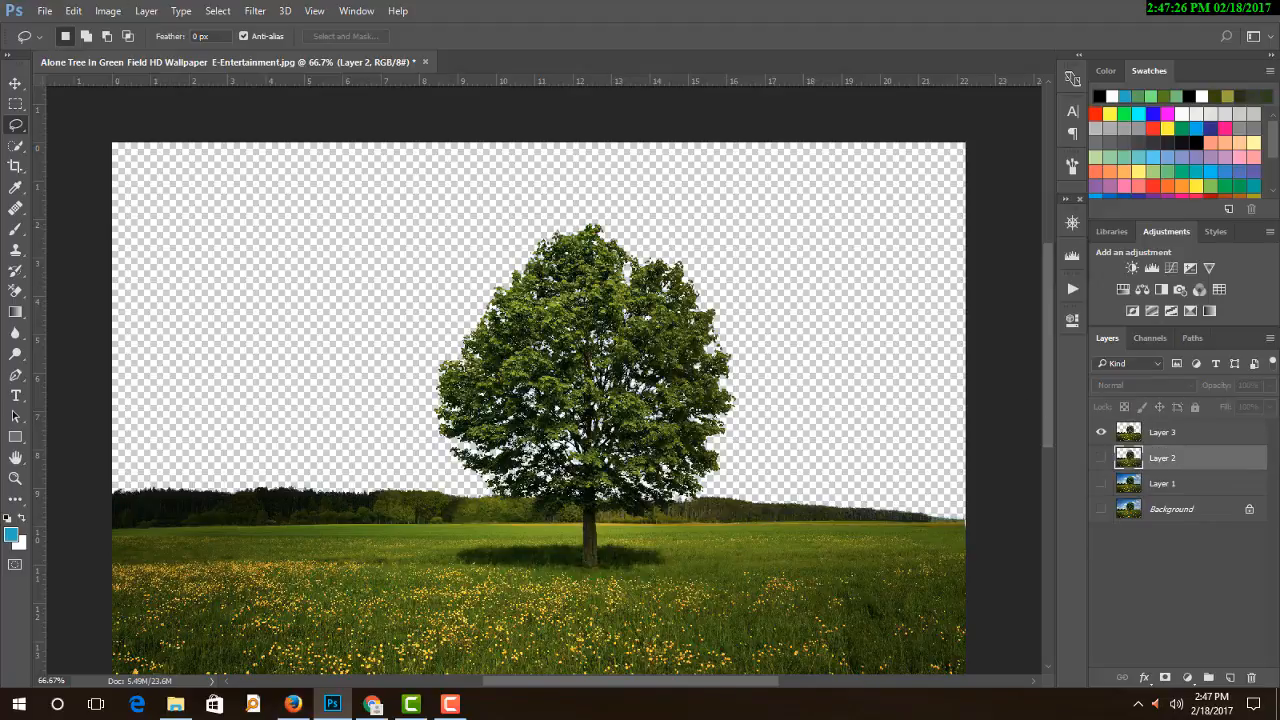
click(1230, 677)
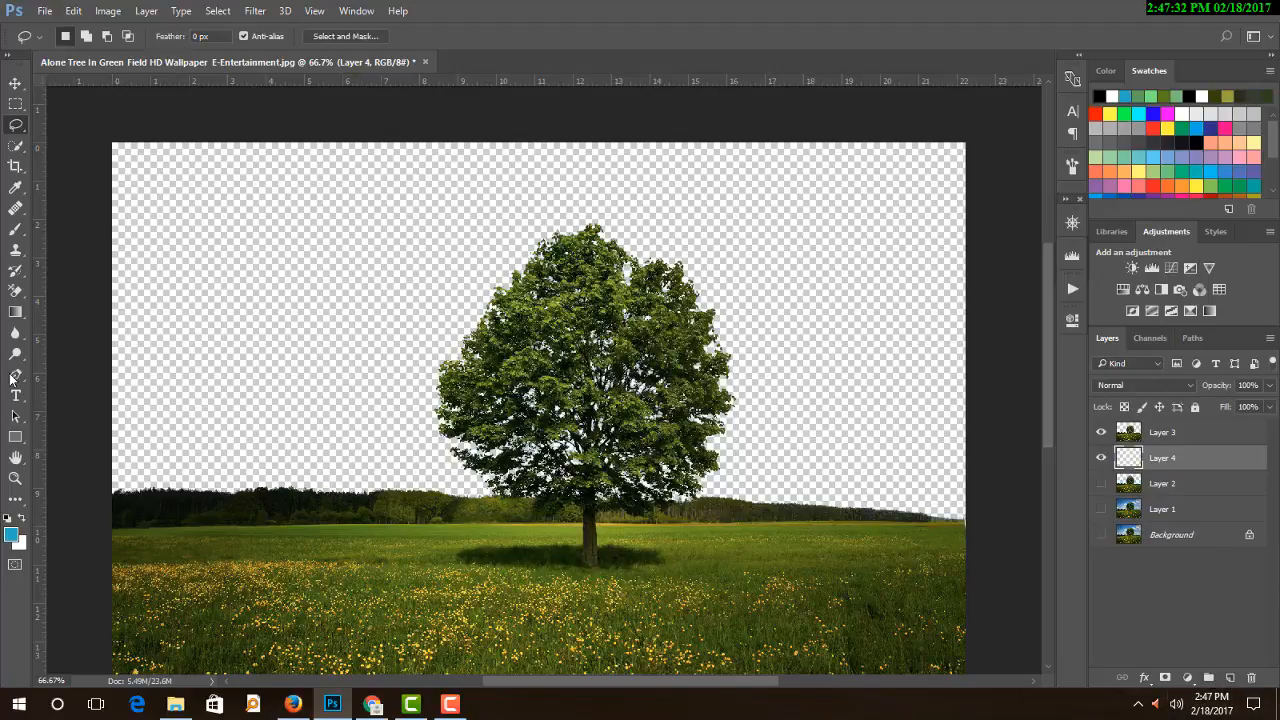
click(16, 313)
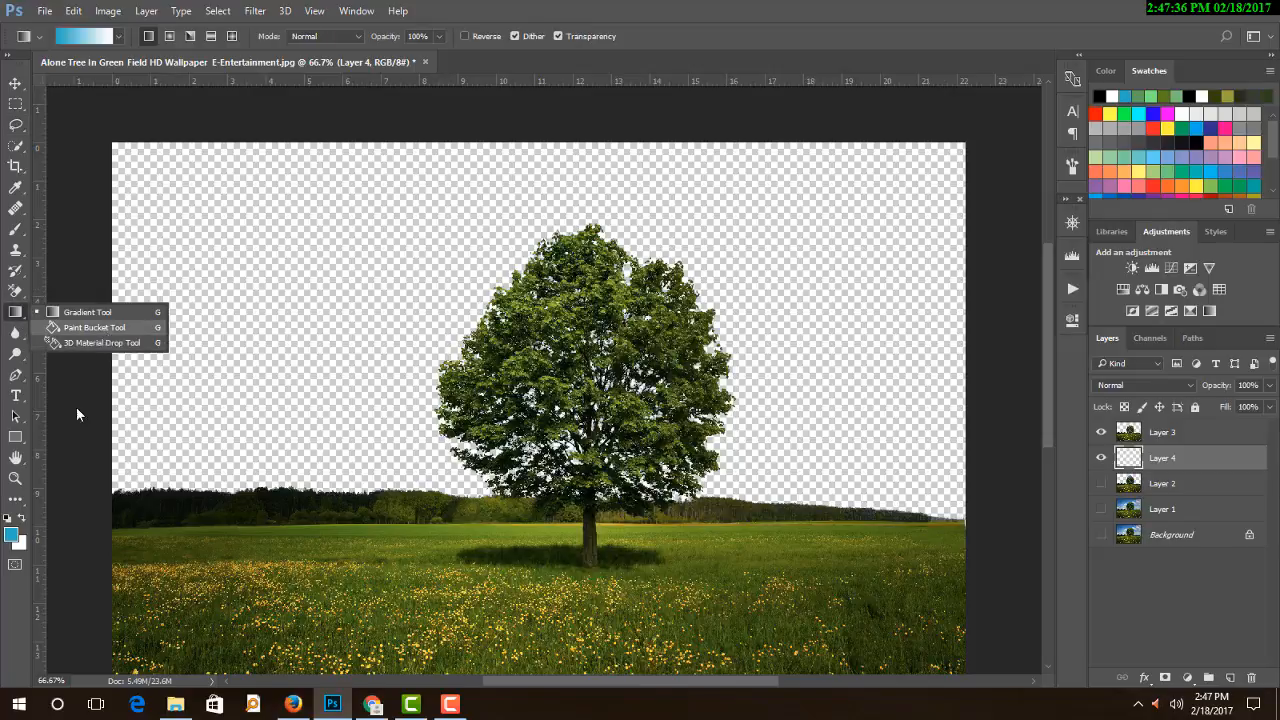
click(94, 327)
click(12, 535)
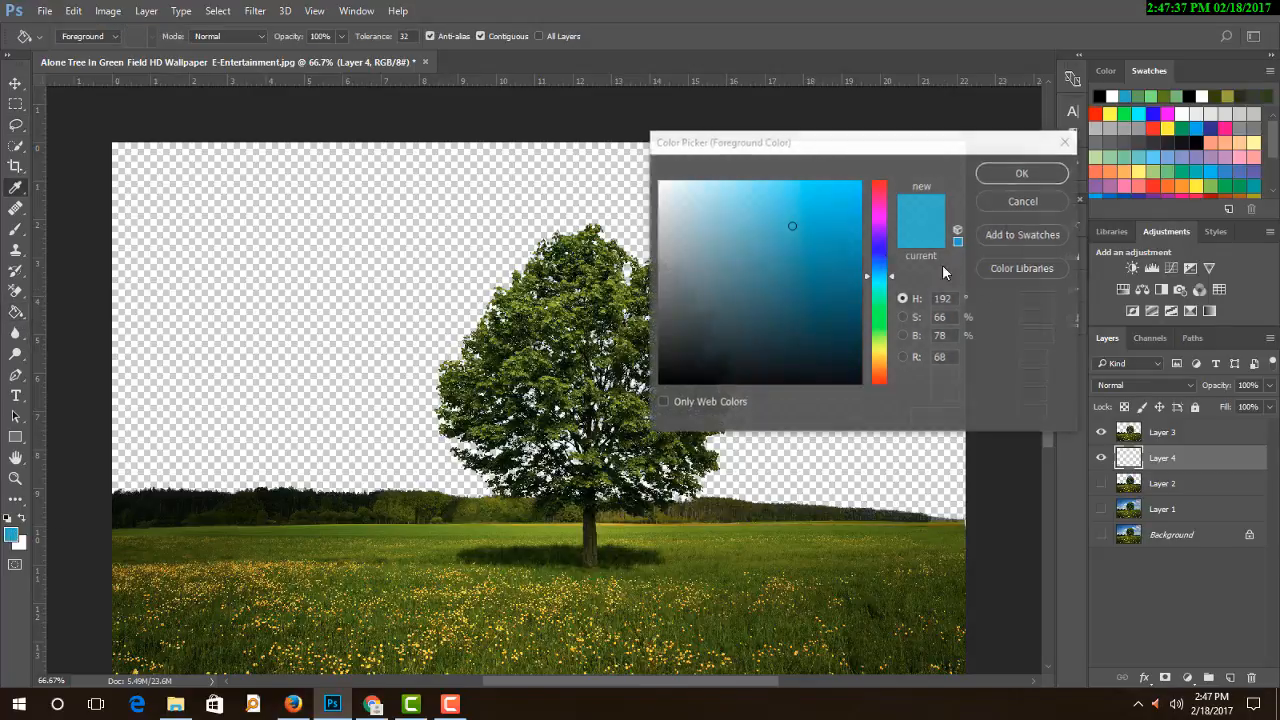
click(792, 245)
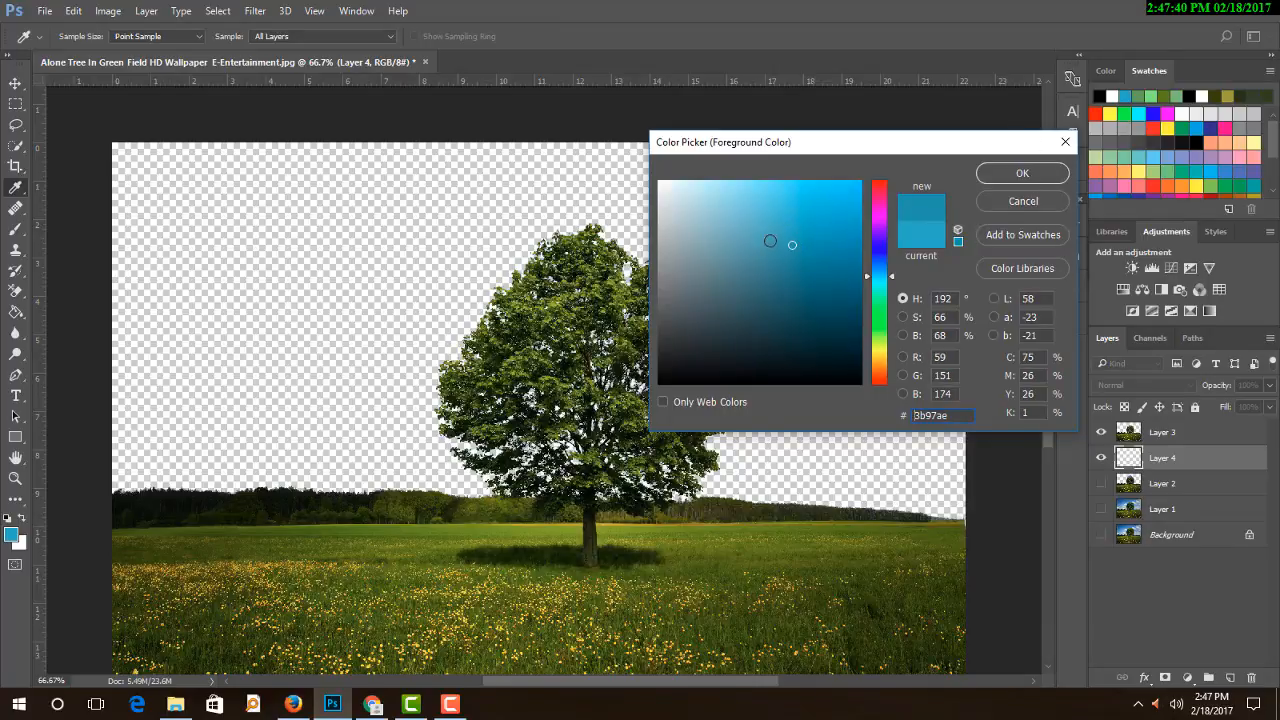
click(1022, 173)
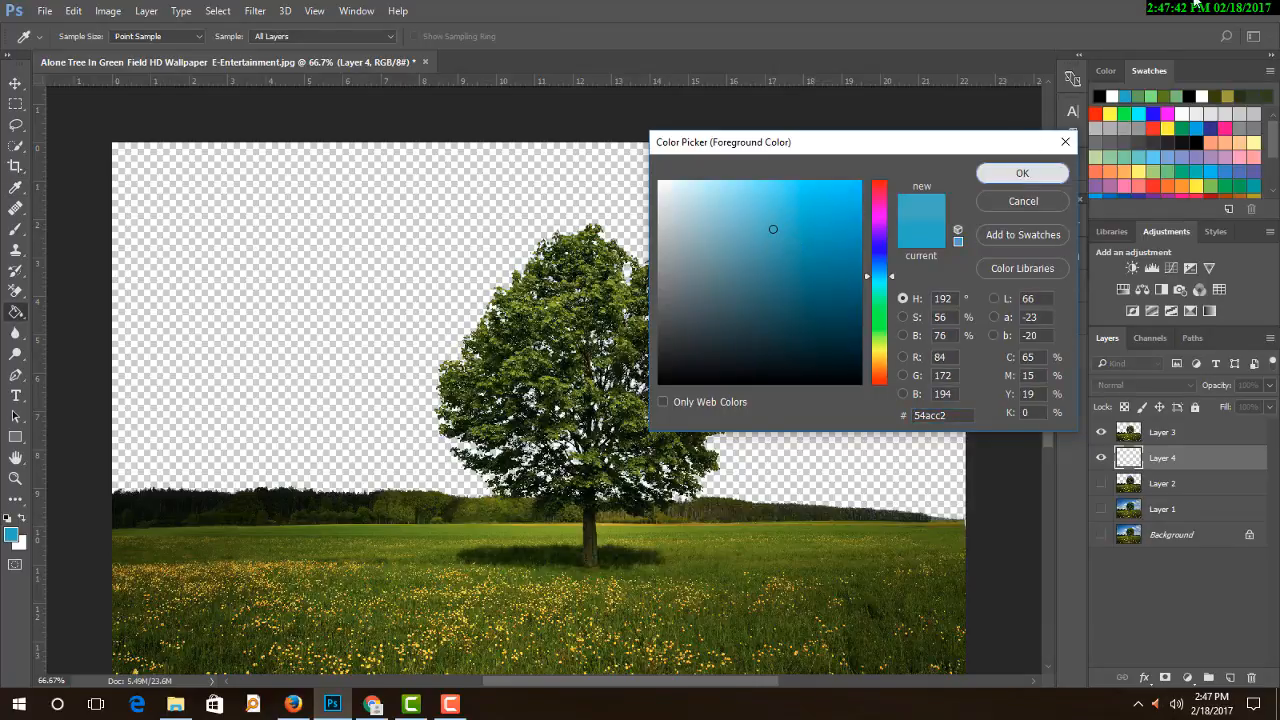
Fill the empty layer behind the tree with the blue foreground color using the Paint Bucket tool
right_click(21, 314)
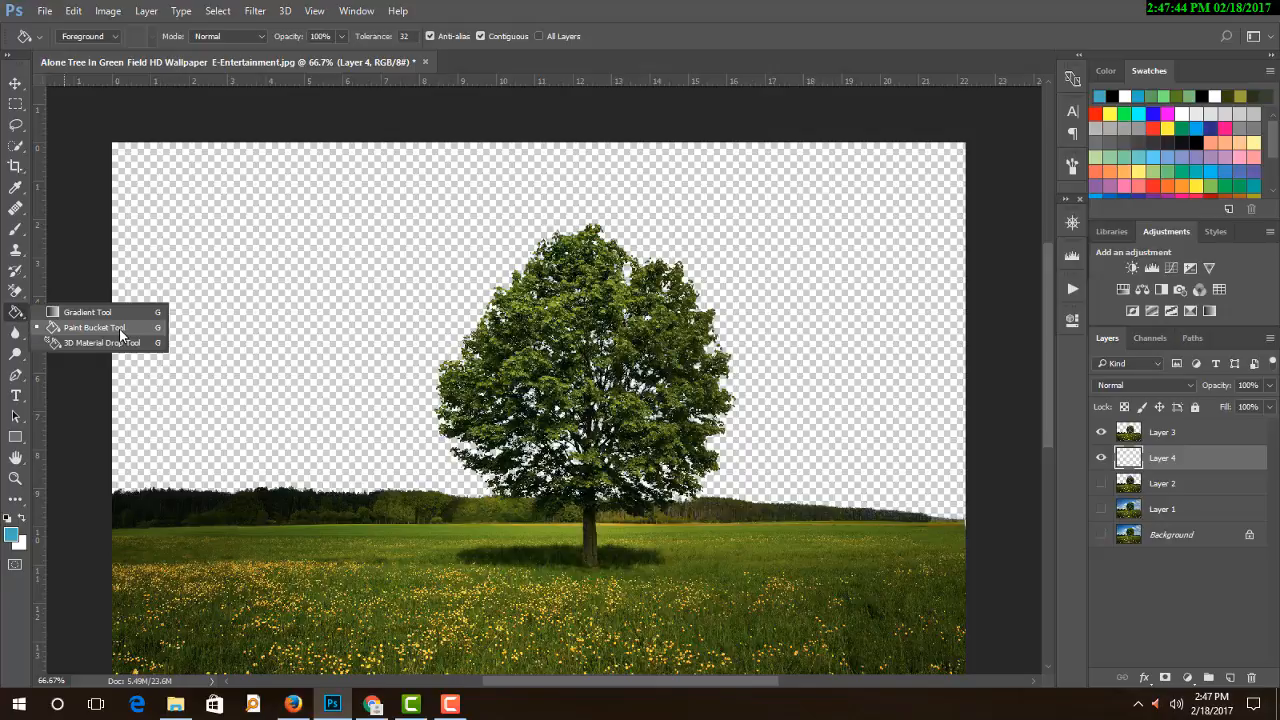
click(120, 335)
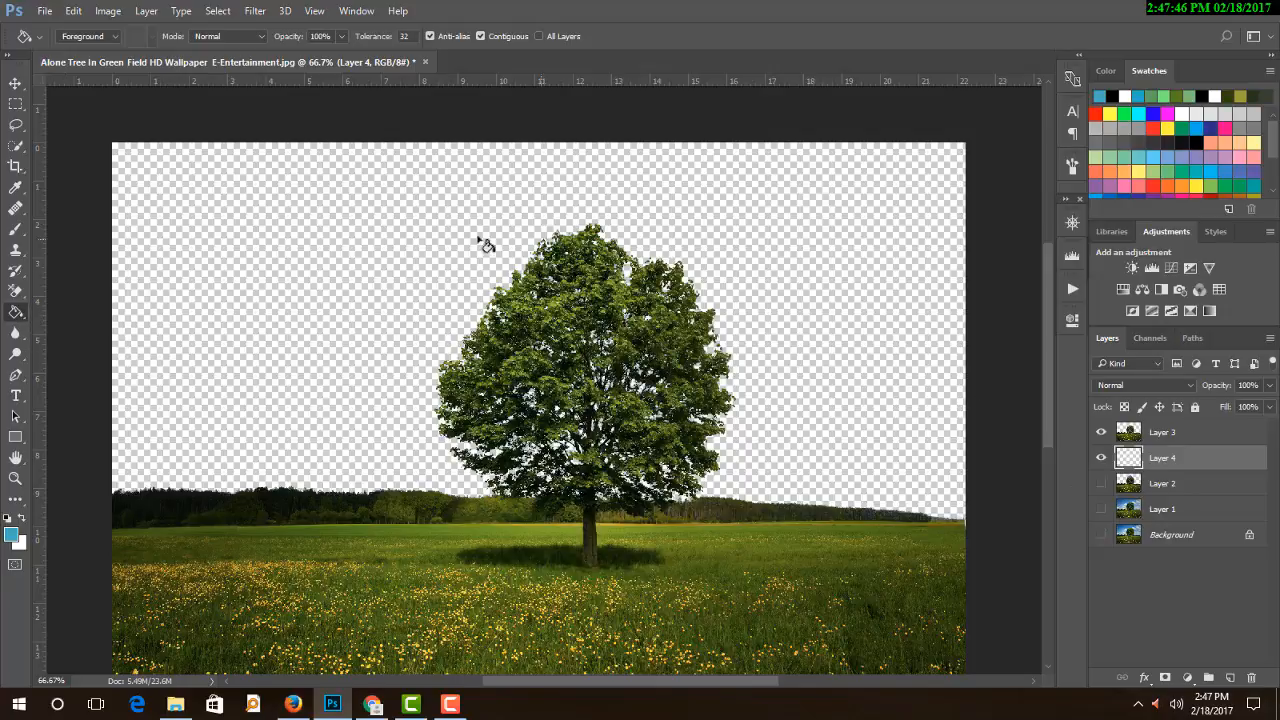
click(352, 241)
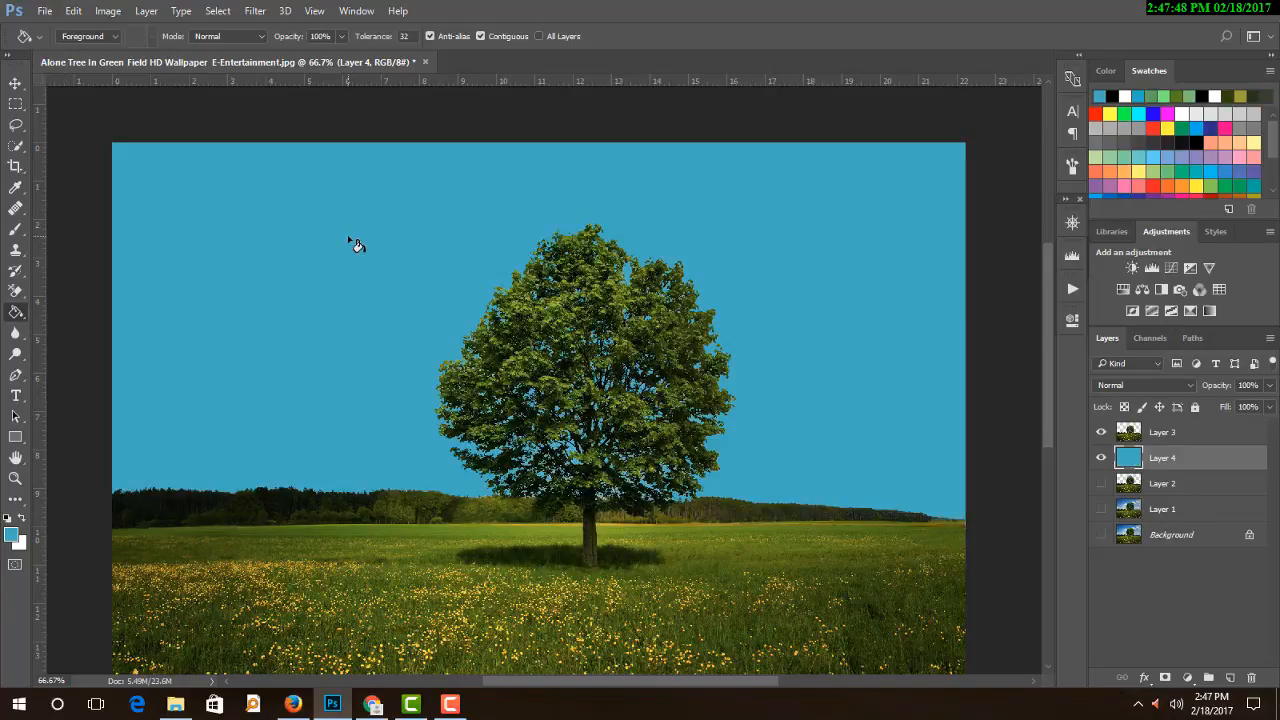
key(ctrl+minus)
key(ctrl+minus)
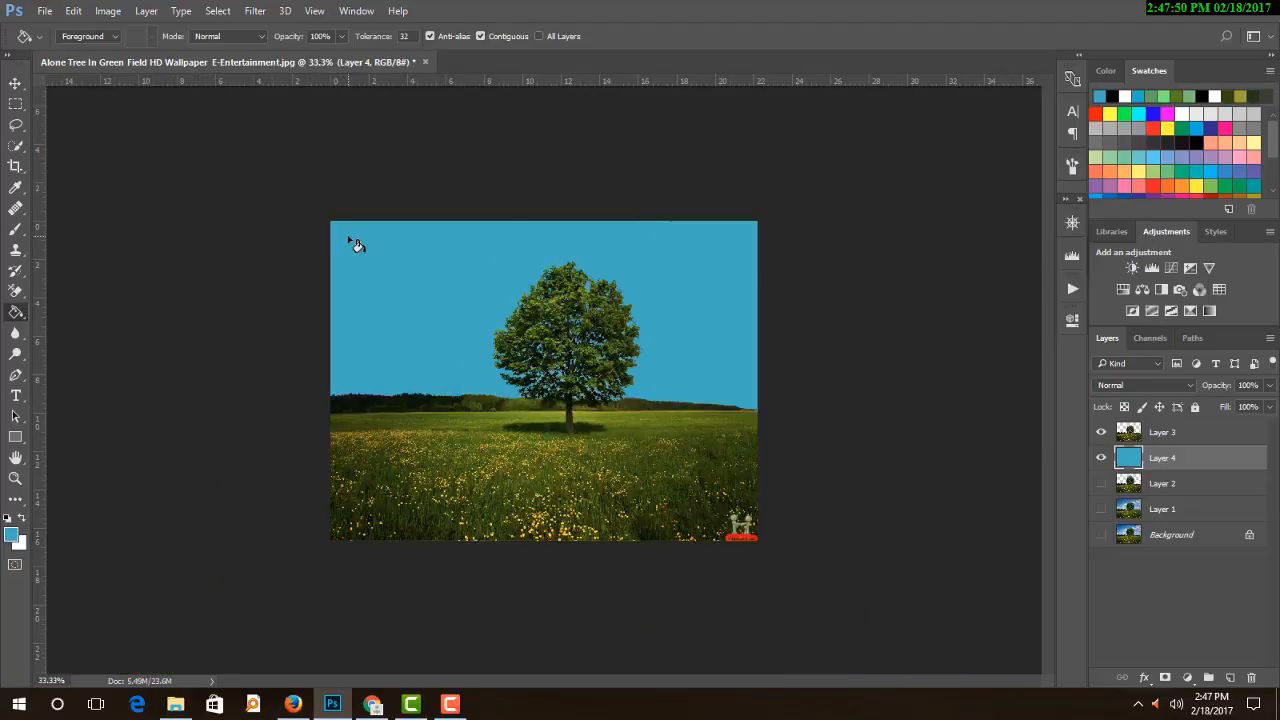
Apply a vertical linear blue-to-white gradient on Layer 4 from the image's top edge down to the horizon
key(ctrl+plus)
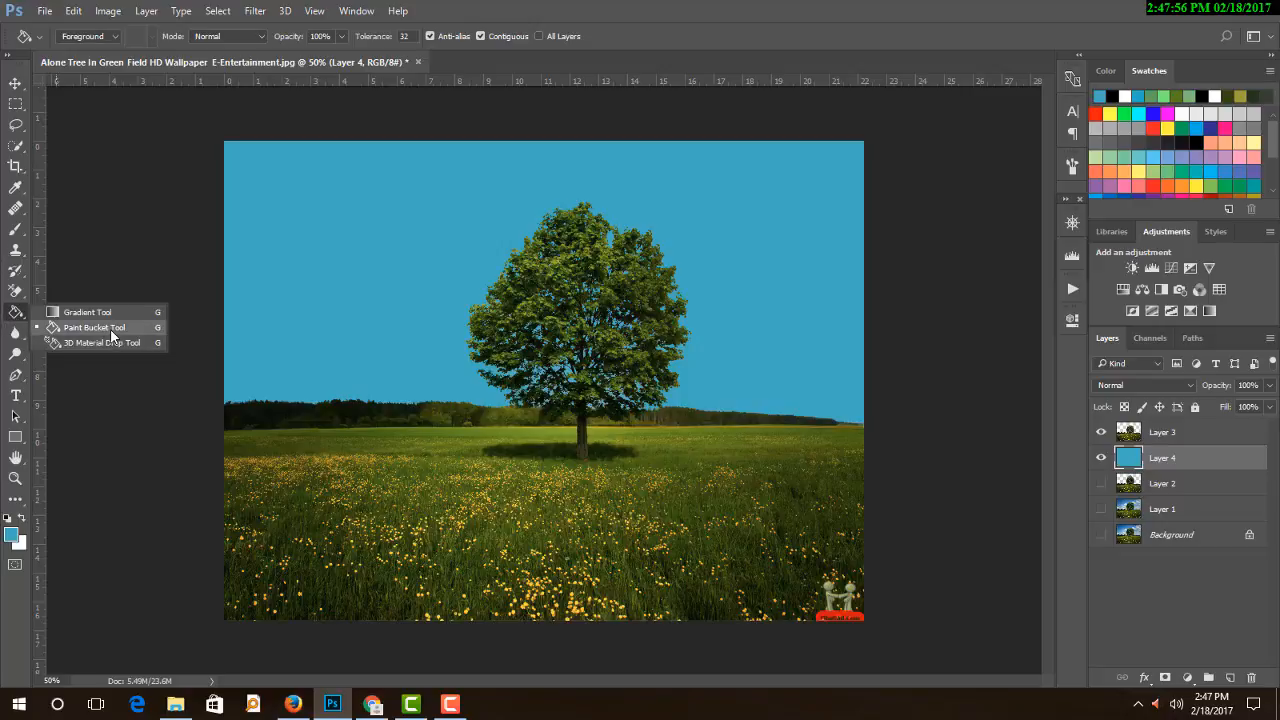
click(109, 310)
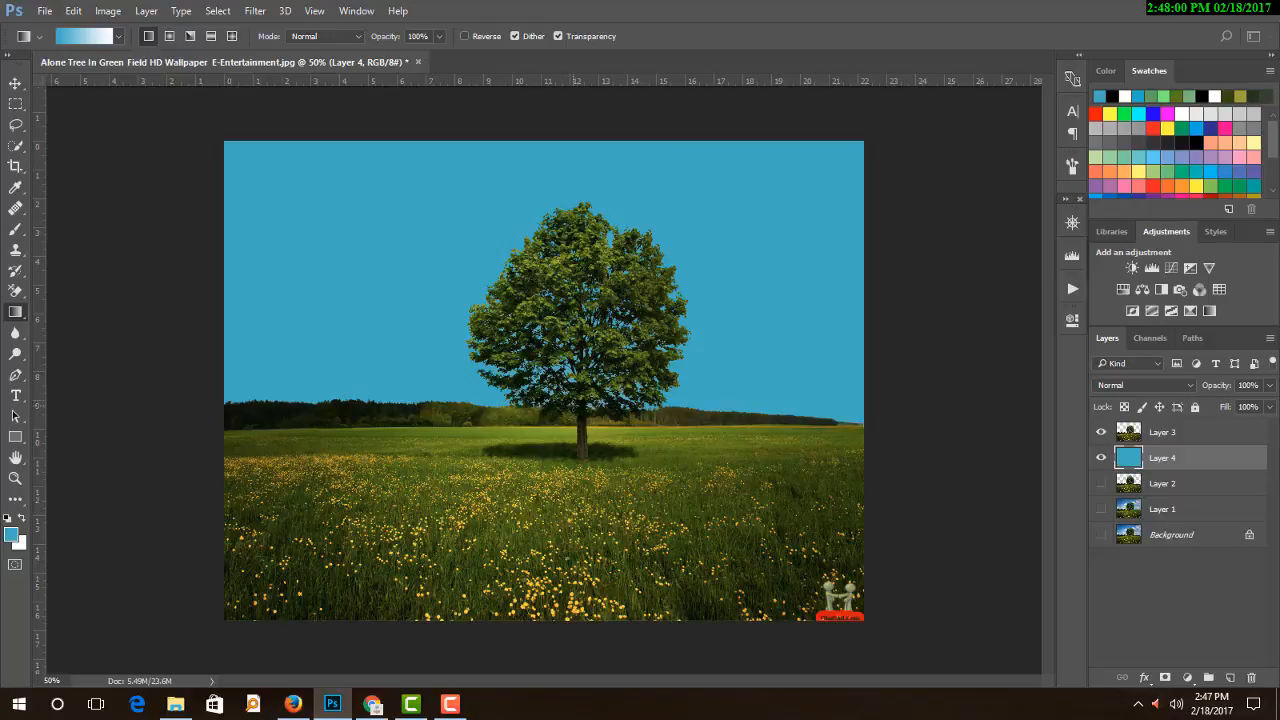
drag(566, 140, 566, 420)
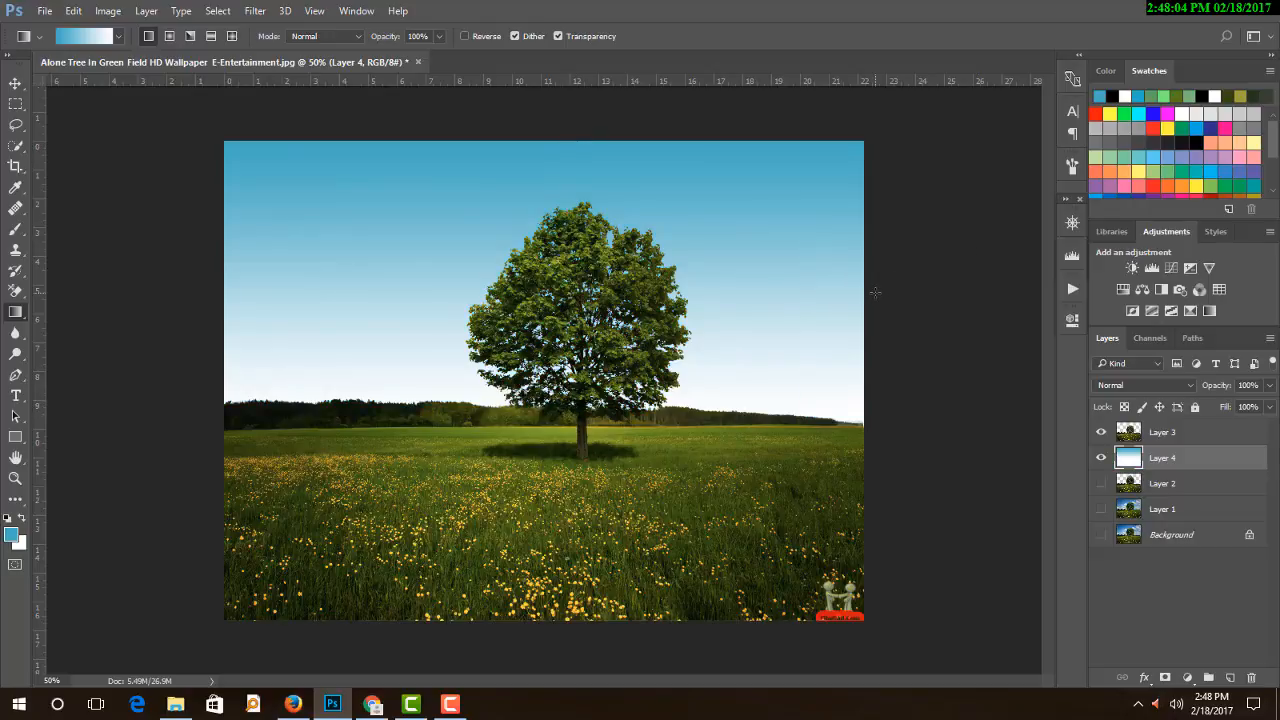
key(ctrl+minus)
key(ctrl+minus)
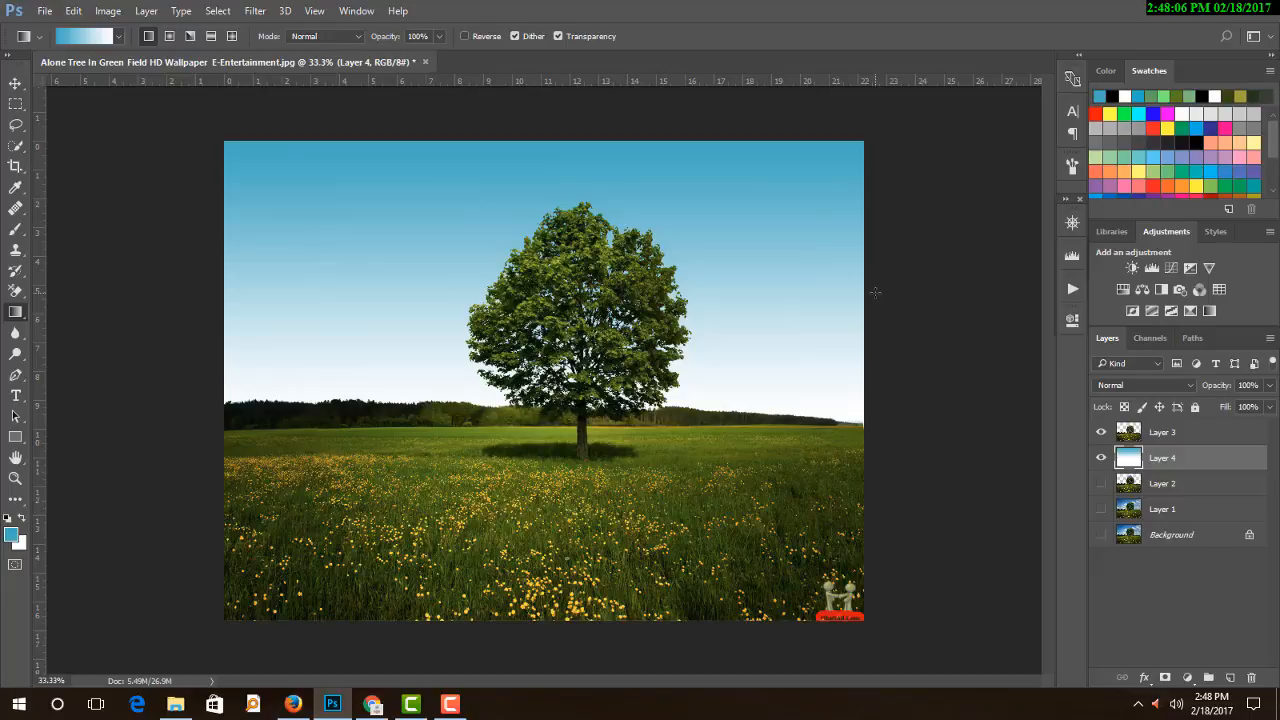
key(ctrl+plus)
key(ctrl+plus)
key(ctrl+plus)
key(ctrl+plus)
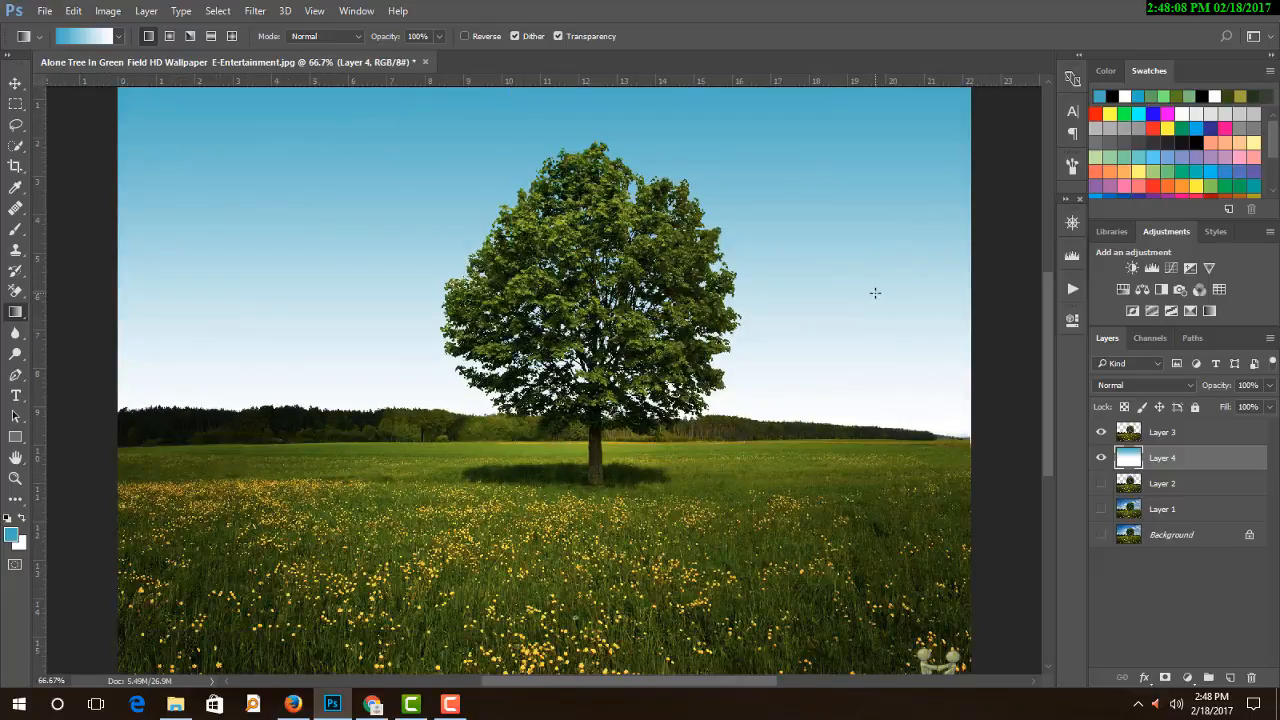
key(ctrl+minus)
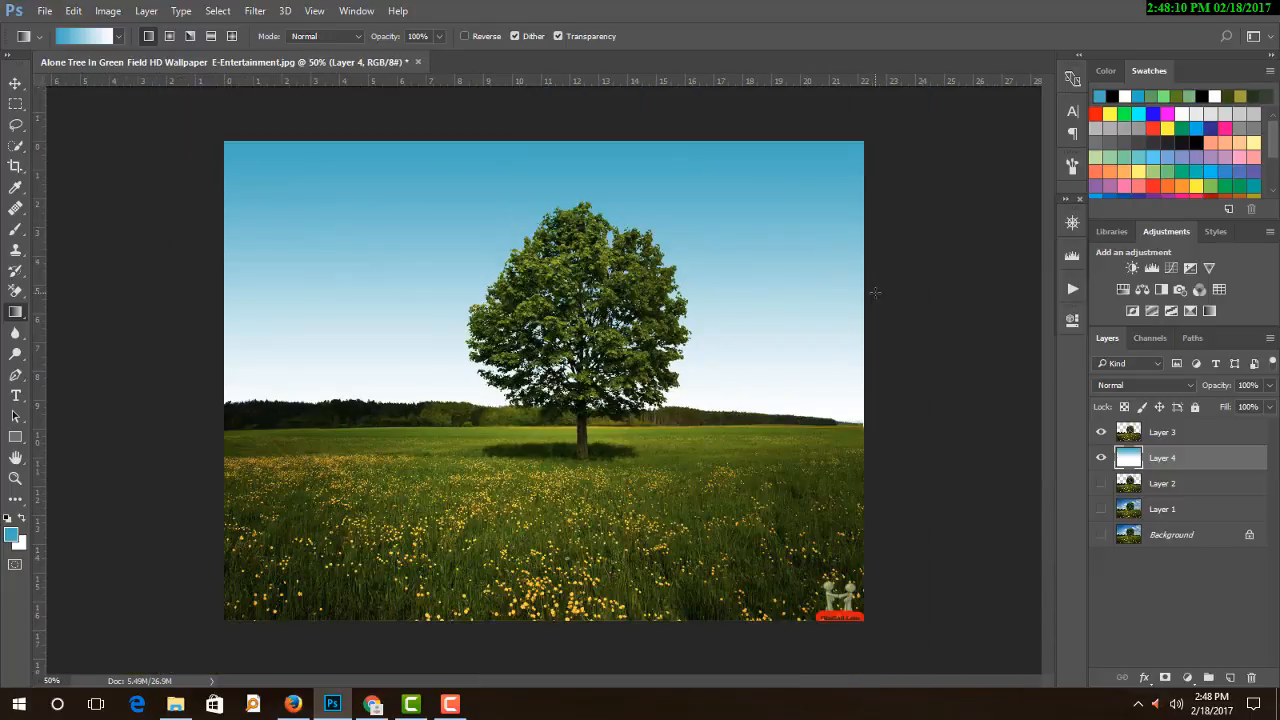